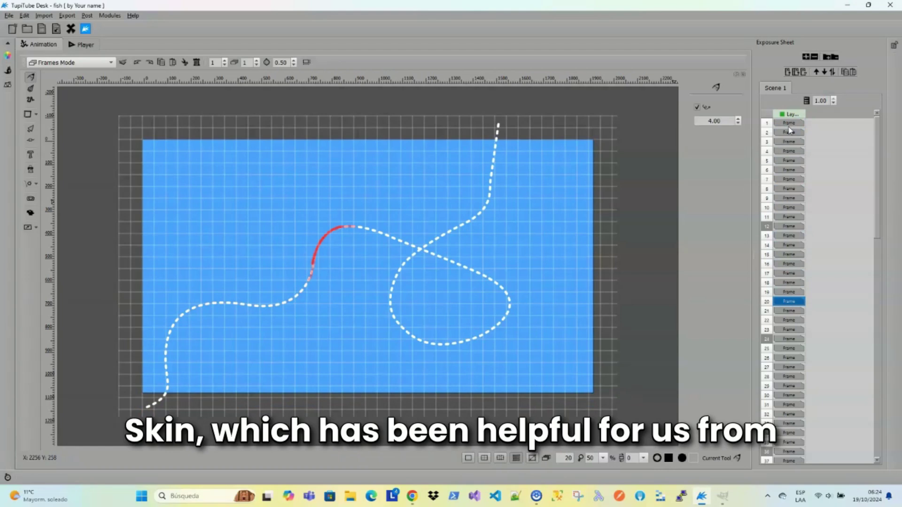
Step: Lengthen the previous-frame onion-skin trail, then set previous frames back to 0
{"action": "left_click", "coordinate": [225, 60]}
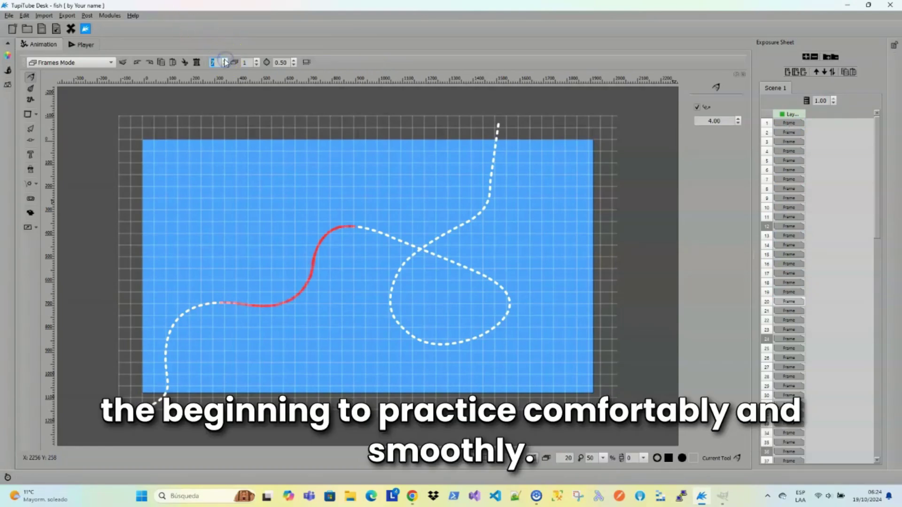
{"action": "left_click", "coordinate": [225, 60]}
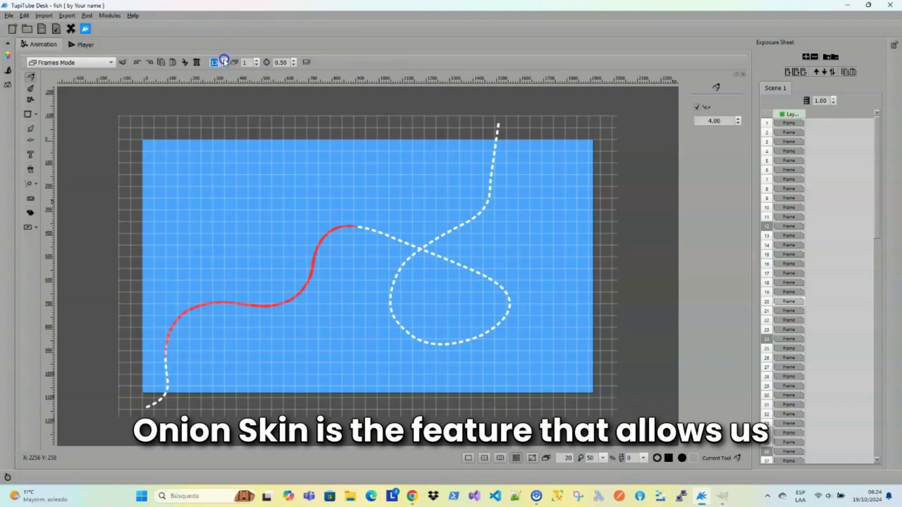
{"action": "left_click", "coordinate": [225, 60]}
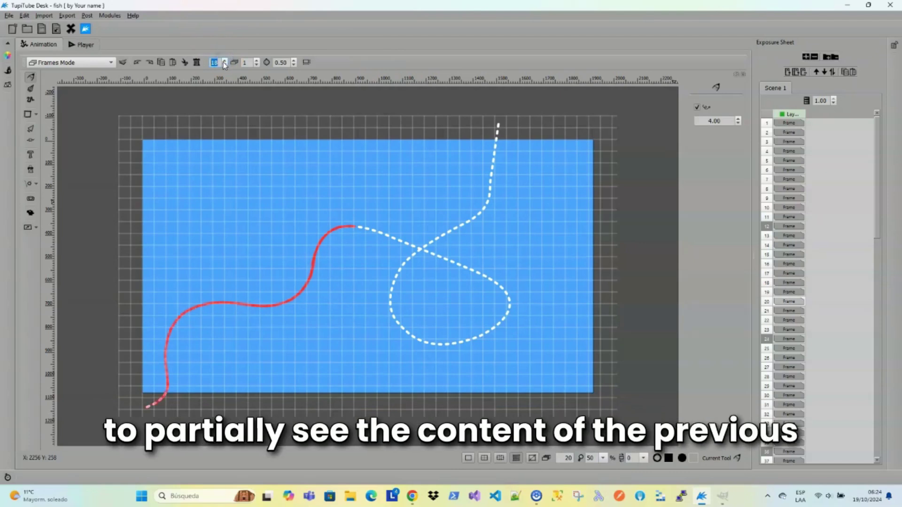
{"action": "type", "text": "0"}
{"action": "left_click", "coordinate": [256, 60]}
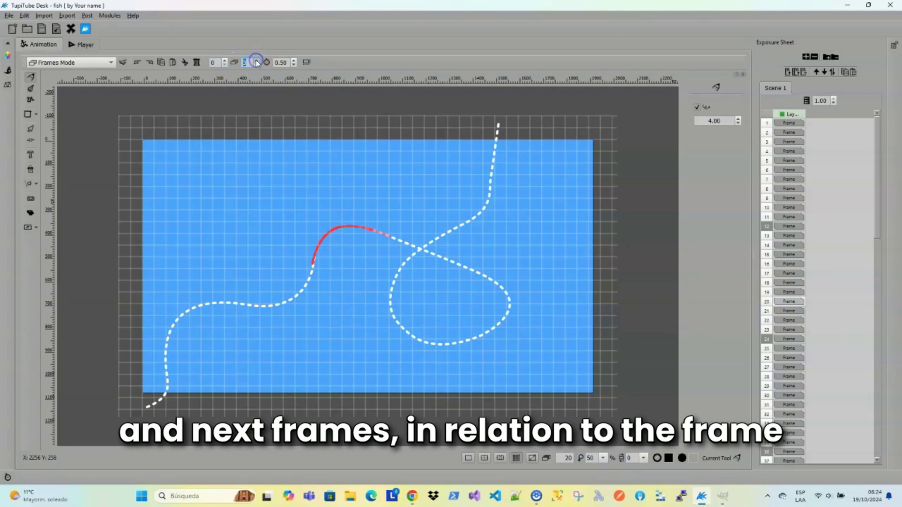
Step: Extend the upcoming-frame onion-skin trail around the fish loop to 14 frames or more
{"action": "left_click", "coordinate": [256, 61]}
{"action": "left_click", "coordinate": [256, 61]}
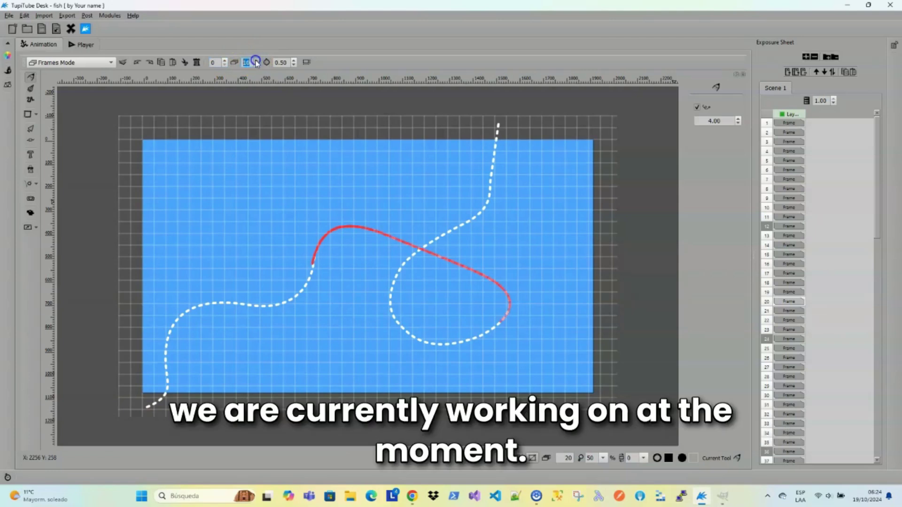
{"action": "left_click", "coordinate": [256, 62]}
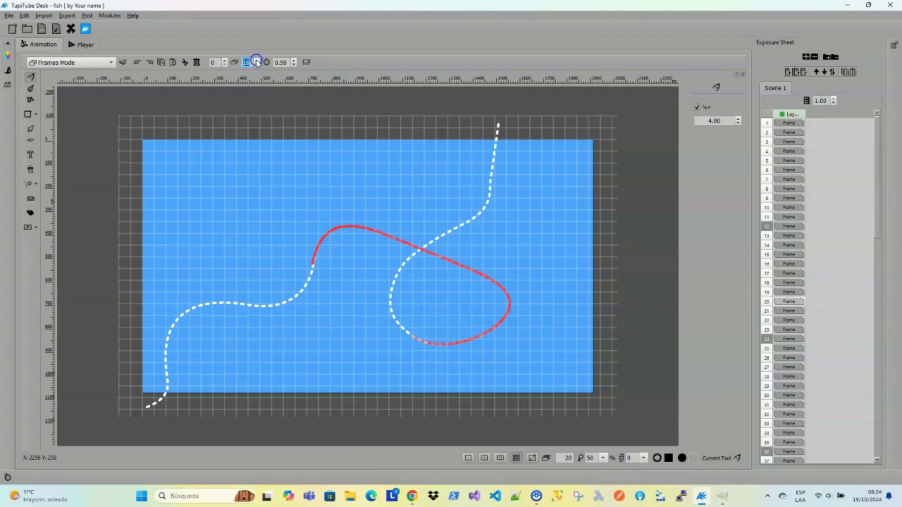
{"action": "left_click", "coordinate": [256, 61]}
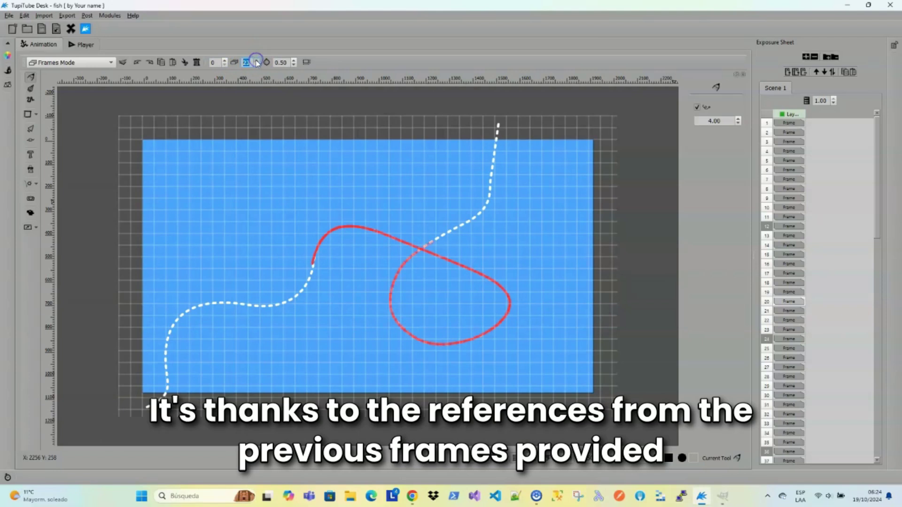
Step: Go to frame 1 of the snake animation and step forward to frame 15
{"action": "left_click", "coordinate": [256, 61]}
{"action": "left_click", "coordinate": [256, 62]}
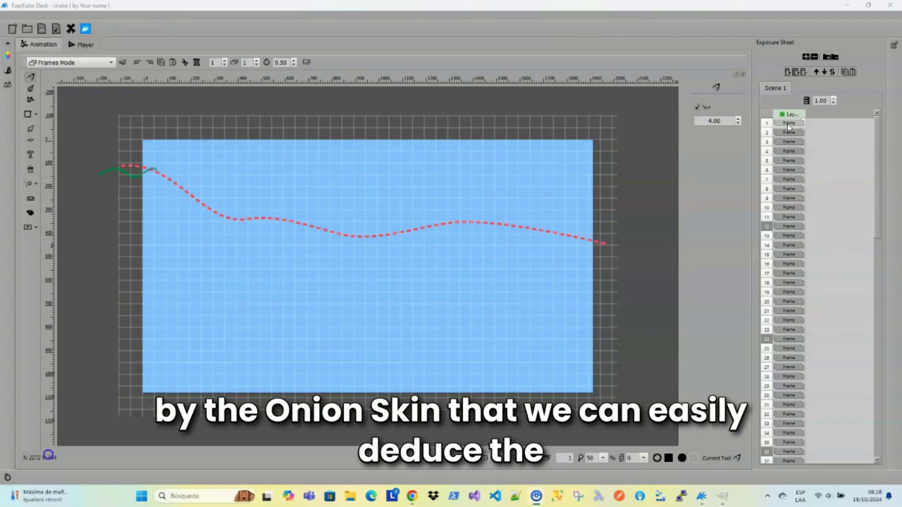
{"action": "left_click", "coordinate": [787, 123]}
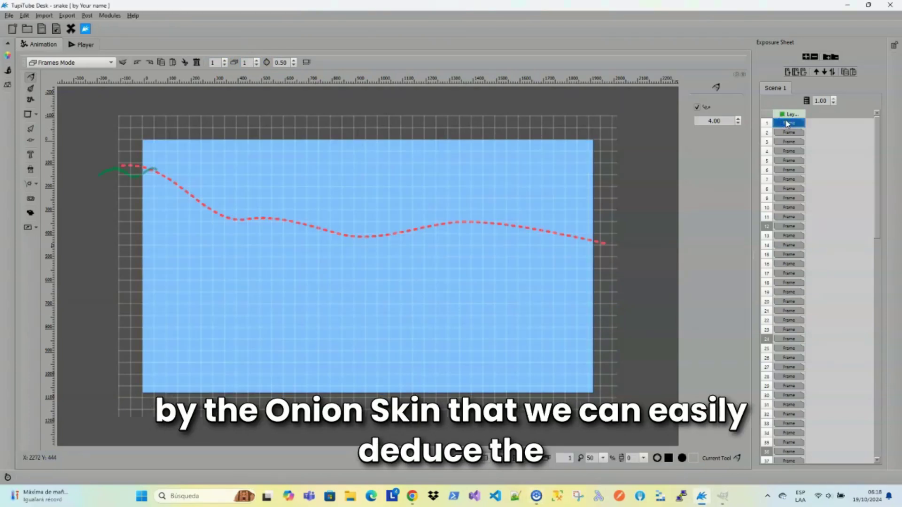
{"action": "key", "text": "Down"}
{"action": "key", "text": "Down"}
{"action": "key", "text": "Down"}
{"action": "key", "text": "Down"}
{"action": "key", "text": "Down"}
{"action": "key", "text": "Down"}
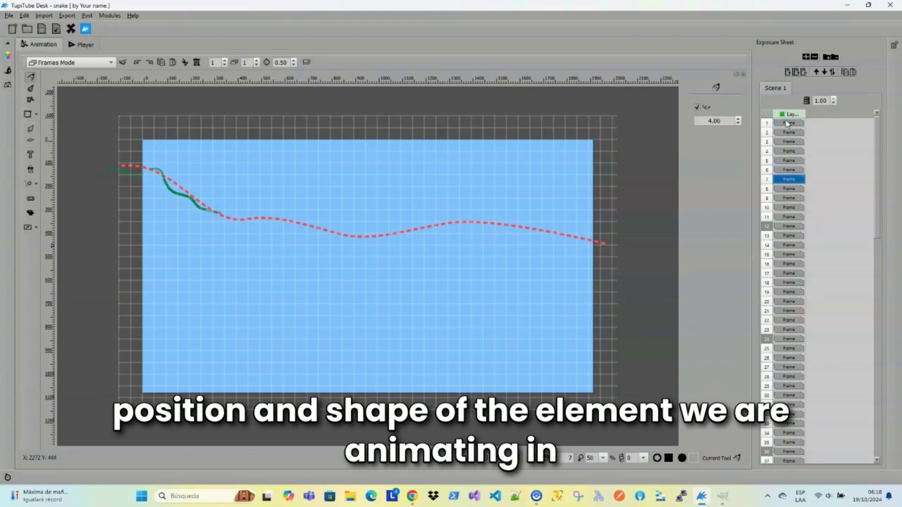
{"action": "key", "text": "Down"}
{"action": "key", "text": "Down"}
{"action": "key", "text": "Down"}
{"action": "key", "text": "Down"}
{"action": "key", "text": "Down"}
{"action": "key", "text": "Down"}
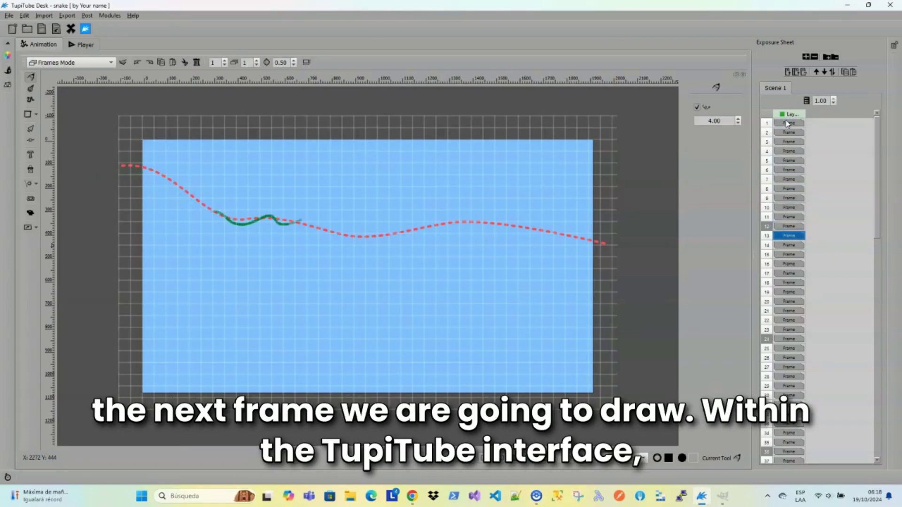
{"action": "key", "text": "Down"}
{"action": "key", "text": "Down"}
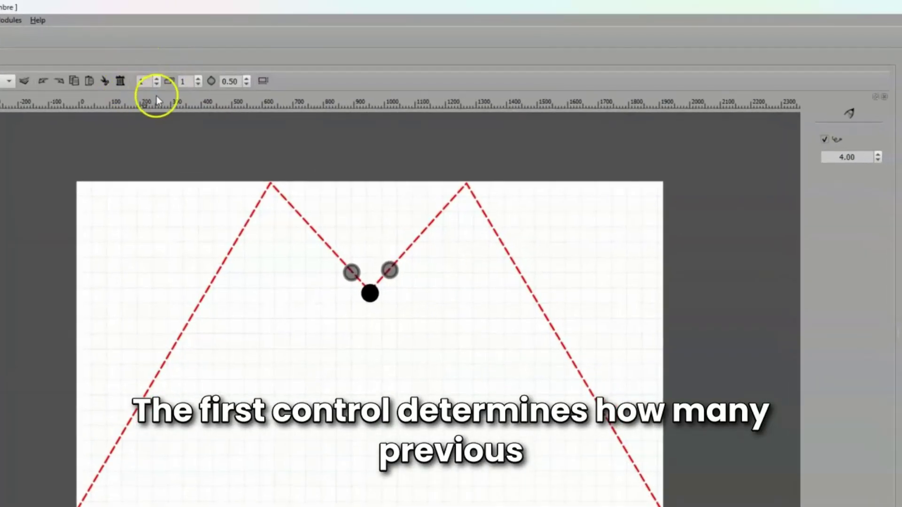
Step: Raise the previous-frame onion-skin count of the ball step by step up to 16
{"action": "left_click", "coordinate": [156, 78]}
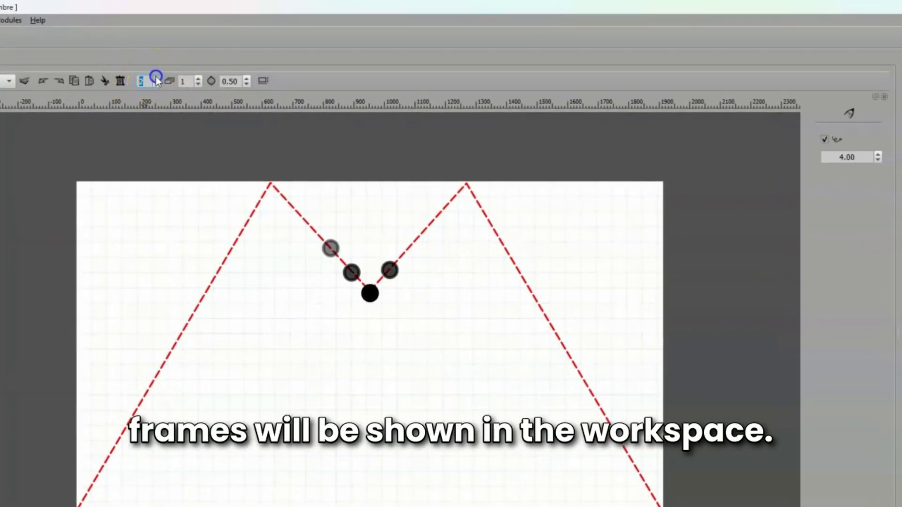
{"action": "left_click", "coordinate": [156, 78]}
{"action": "left_click", "coordinate": [156, 78]}
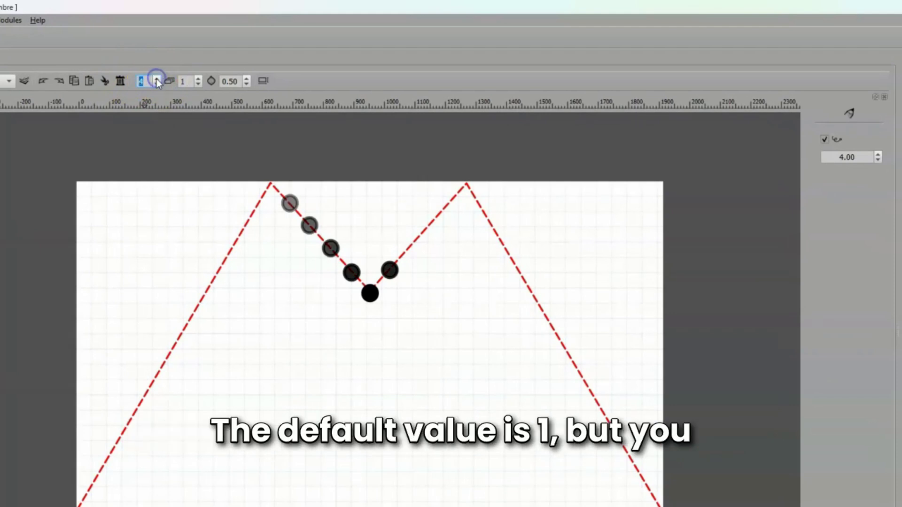
{"action": "left_click", "coordinate": [156, 78]}
{"action": "left_click", "coordinate": [157, 78]}
{"action": "left_click", "coordinate": [156, 78]}
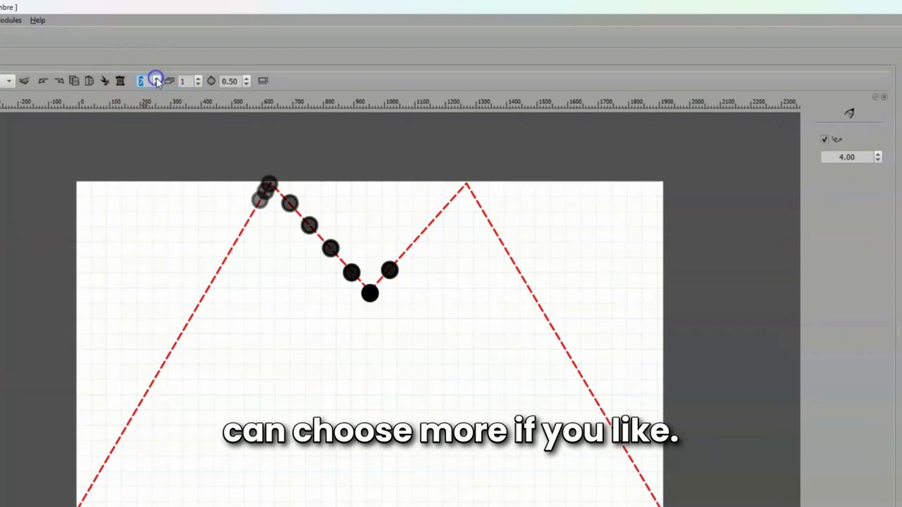
{"action": "left_click", "coordinate": [156, 78]}
{"action": "left_click", "coordinate": [156, 78]}
{"action": "left_click", "coordinate": [157, 78]}
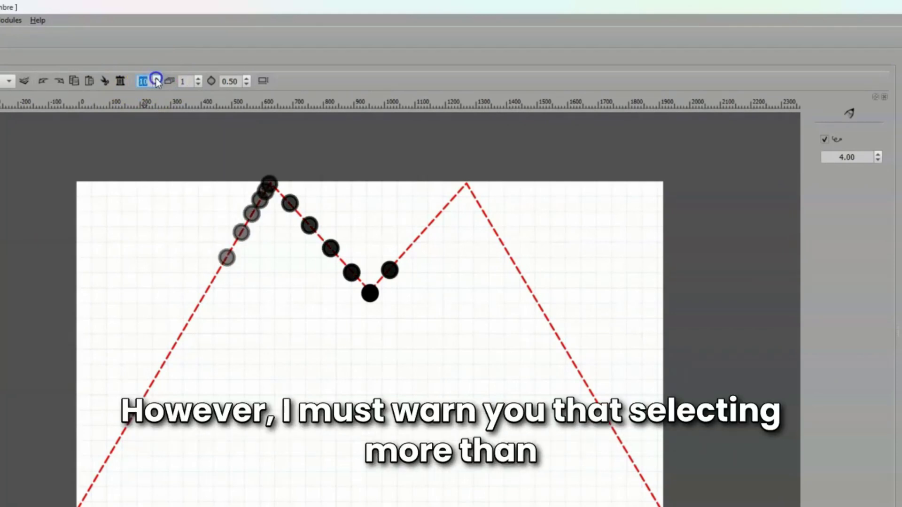
{"action": "left_click", "coordinate": [157, 79]}
{"action": "left_click", "coordinate": [156, 79]}
{"action": "left_click", "coordinate": [156, 79]}
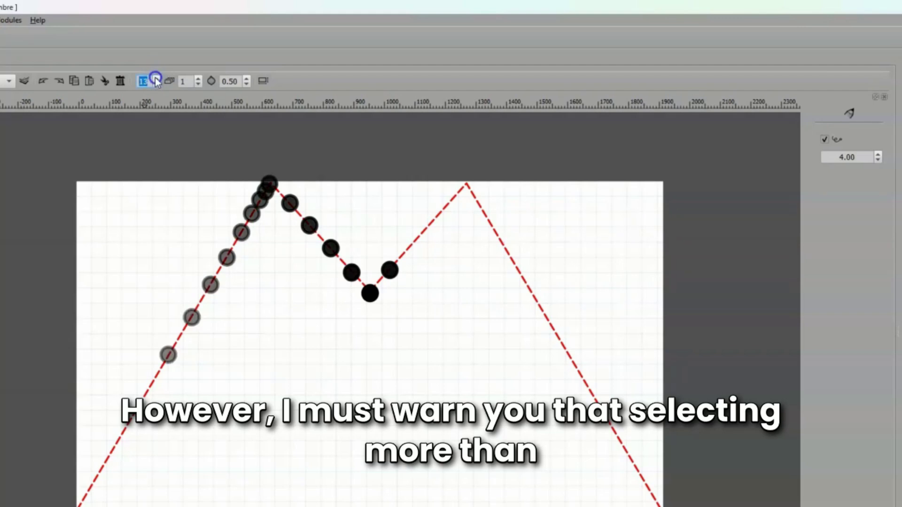
{"action": "left_click", "coordinate": [157, 79]}
{"action": "left_click", "coordinate": [156, 79]}
{"action": "left_click", "coordinate": [156, 79]}
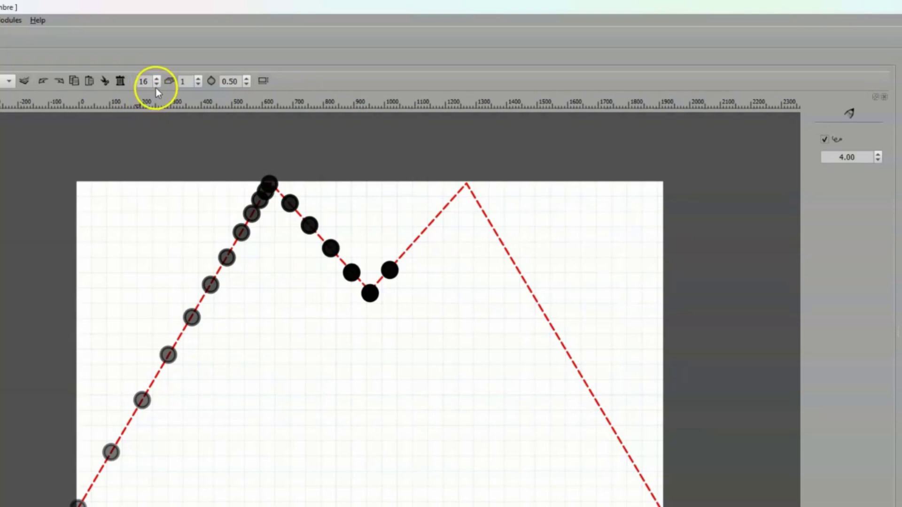
Step: Lower the previous-frame onion-skin count from 16 back down to 5
{"action": "left_click", "coordinate": [157, 84]}
{"action": "left_click", "coordinate": [156, 84]}
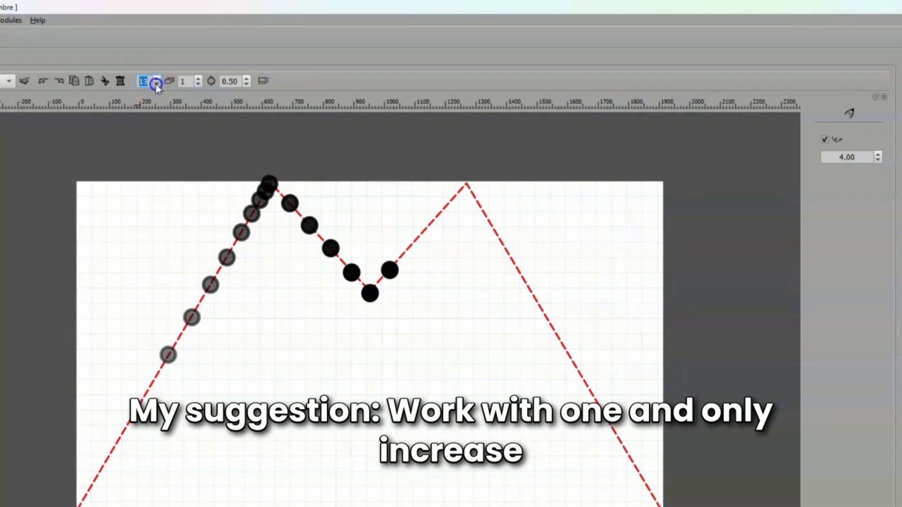
{"action": "left_click", "coordinate": [156, 85]}
{"action": "left_click", "coordinate": [156, 85]}
{"action": "left_click", "coordinate": [156, 85]}
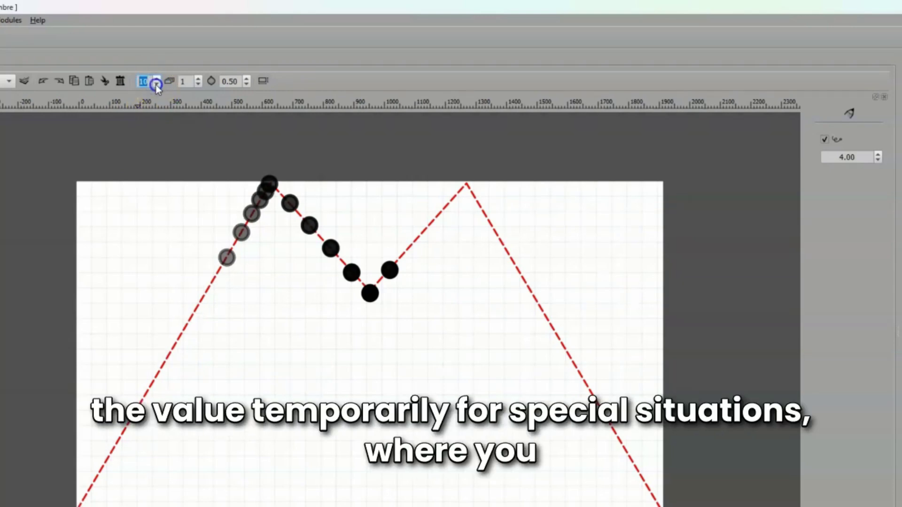
{"action": "left_click", "coordinate": [156, 85]}
{"action": "left_click", "coordinate": [156, 85]}
{"action": "left_click", "coordinate": [156, 85]}
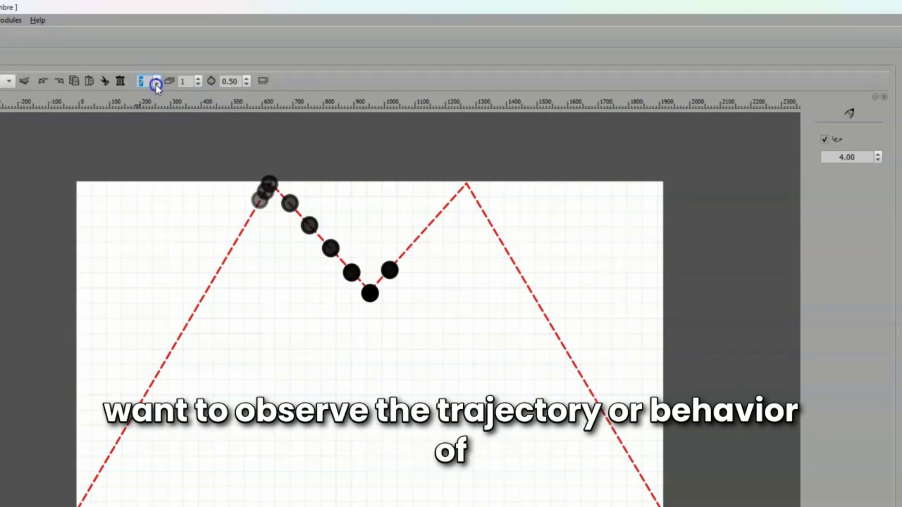
{"action": "left_click", "coordinate": [156, 86]}
{"action": "left_click", "coordinate": [156, 85]}
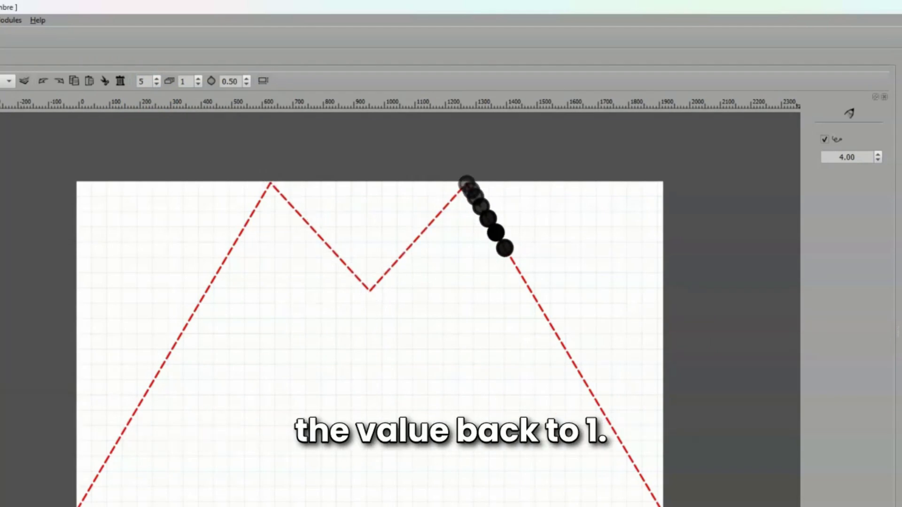
Step: Turn off previous-frame onion skin and raise upcoming ball frames to 18
{"action": "left_click", "coordinate": [156, 85]}
{"action": "left_click", "coordinate": [156, 85]}
{"action": "left_click", "coordinate": [156, 85]}
{"action": "left_click", "coordinate": [156, 86]}
{"action": "left_click", "coordinate": [157, 84]}
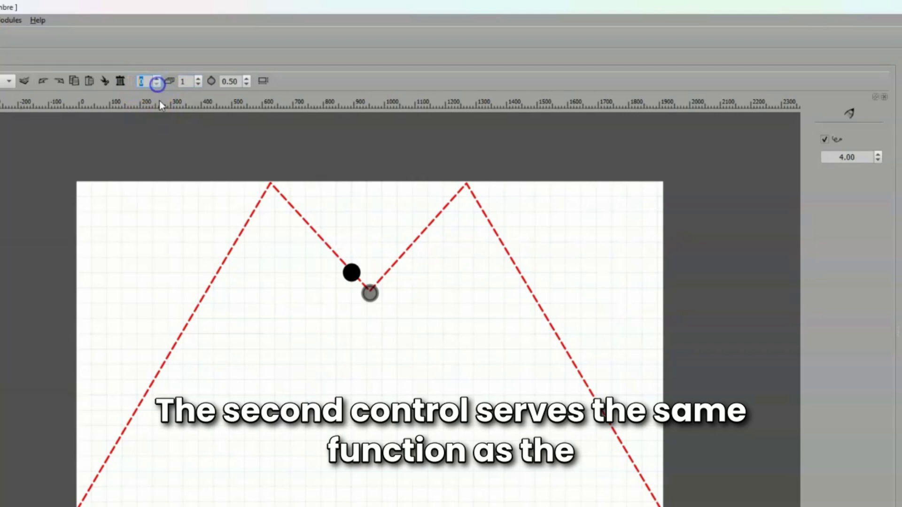
{"action": "left_click", "coordinate": [197, 79]}
{"action": "left_click", "coordinate": [198, 79]}
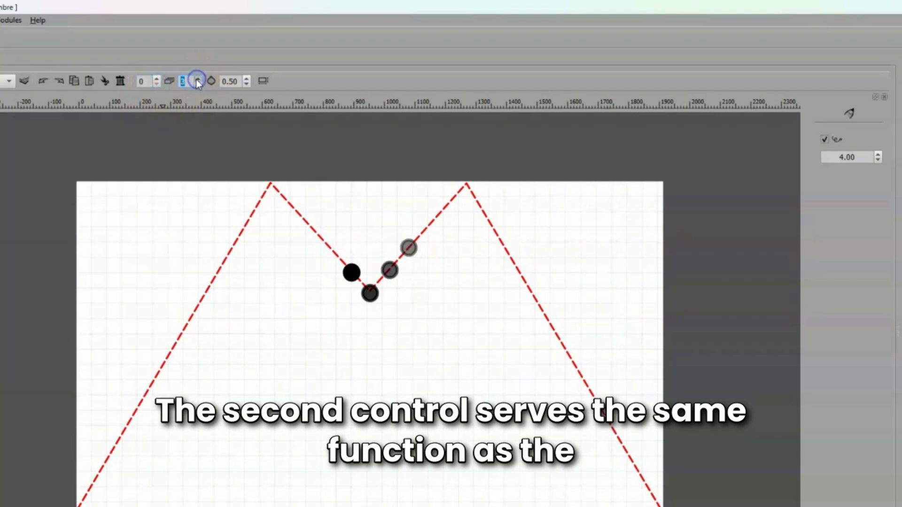
{"action": "left_click", "coordinate": [198, 78]}
{"action": "left_click", "coordinate": [198, 79]}
{"action": "left_click", "coordinate": [198, 78]}
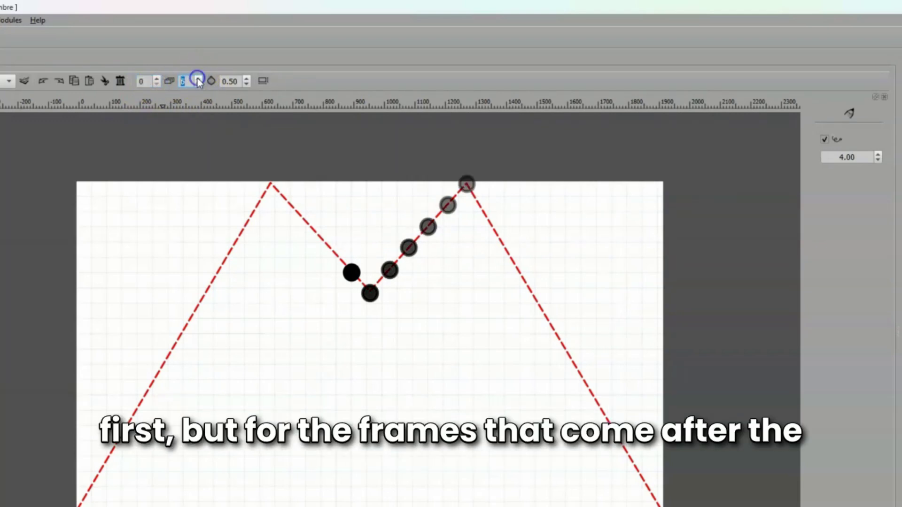
{"action": "left_click", "coordinate": [198, 79]}
{"action": "left_click", "coordinate": [198, 79]}
{"action": "left_click", "coordinate": [198, 79]}
{"action": "left_click", "coordinate": [198, 79]}
{"action": "left_click", "coordinate": [197, 79]}
{"action": "left_click", "coordinate": [198, 79]}
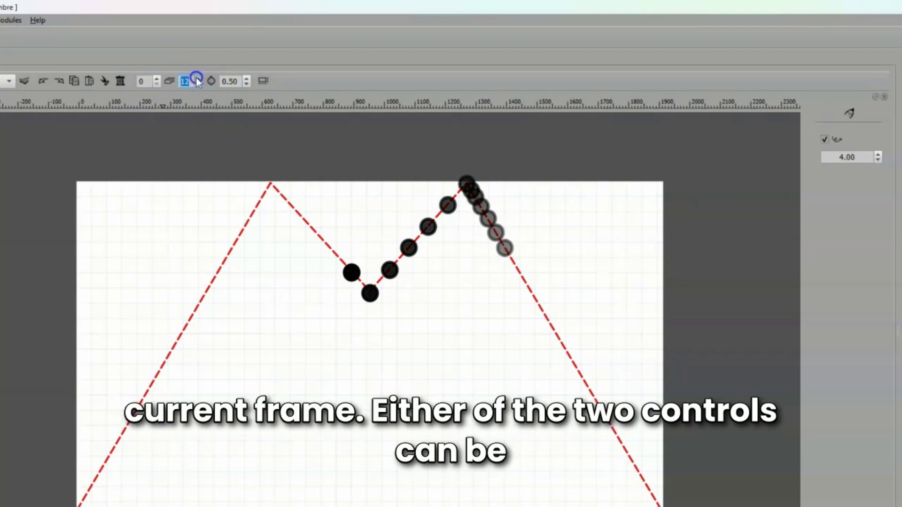
{"action": "left_click", "coordinate": [198, 79]}
{"action": "left_click", "coordinate": [198, 78]}
{"action": "left_click", "coordinate": [198, 79]}
{"action": "left_click", "coordinate": [198, 79]}
{"action": "left_click", "coordinate": [197, 79]}
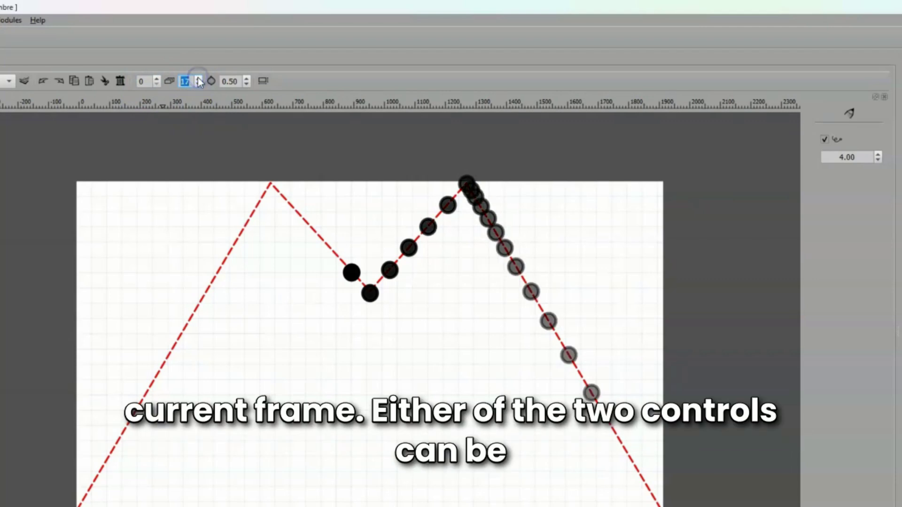
{"action": "left_click", "coordinate": [198, 79]}
{"action": "left_click", "coordinate": [198, 79]}
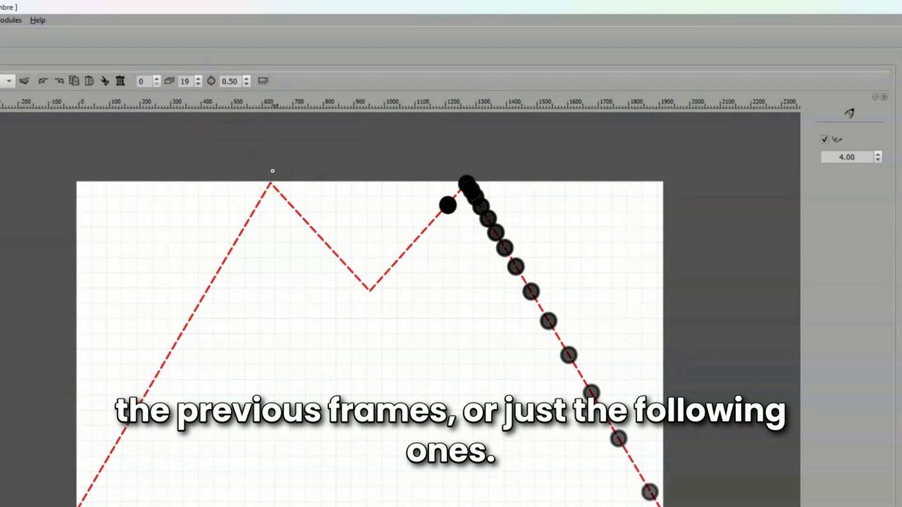
Step: Reduce both previous and upcoming onion-skin counts to 0
{"action": "left_click", "coordinate": [150, 81]}
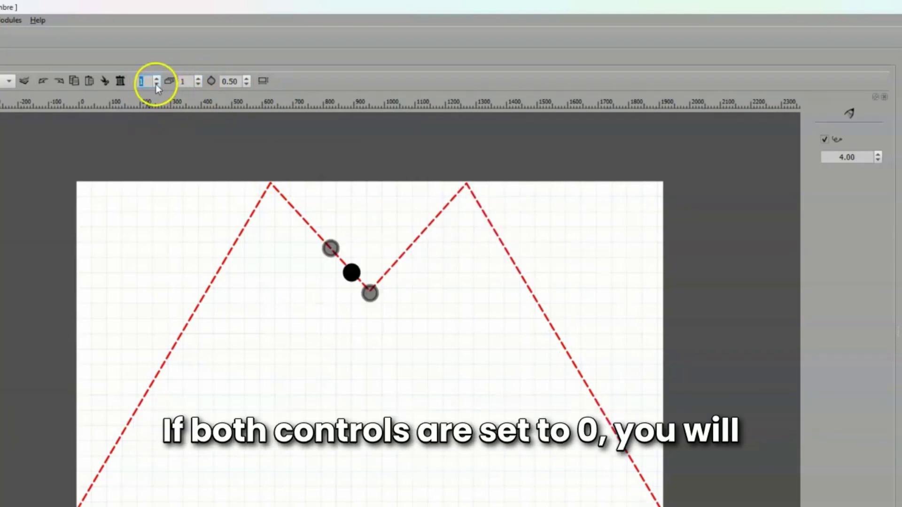
{"action": "left_click", "coordinate": [156, 83]}
{"action": "left_click", "coordinate": [198, 83]}
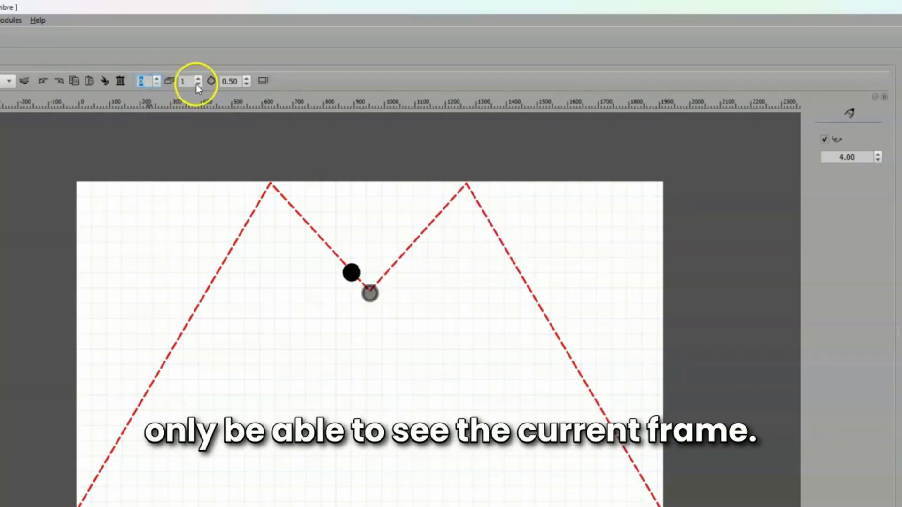
{"action": "left_click", "coordinate": [141, 121]}
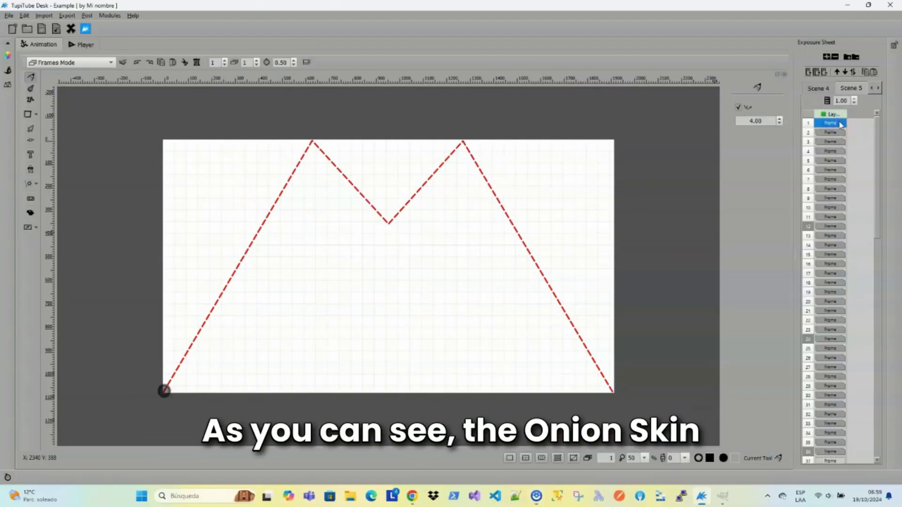
Step: Step the ball to frames 7, 13 and 18, over the zigzag peak into the valley
{"action": "key", "text": "Down"}
{"action": "key", "text": "Down"}
{"action": "key", "text": "Down"}
{"action": "key", "text": "Down"}
{"action": "key", "text": "Down"}
{"action": "key", "text": "Down"}
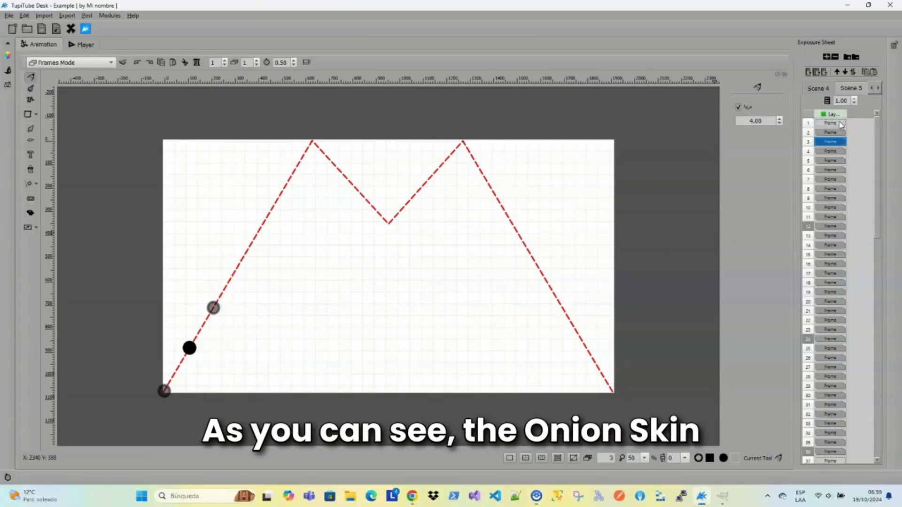
{"action": "key", "text": "Down"}
{"action": "key", "text": "Down"}
{"action": "key", "text": "Down"}
{"action": "key", "text": "Down"}
{"action": "key", "text": "Down"}
{"action": "key", "text": "Down"}
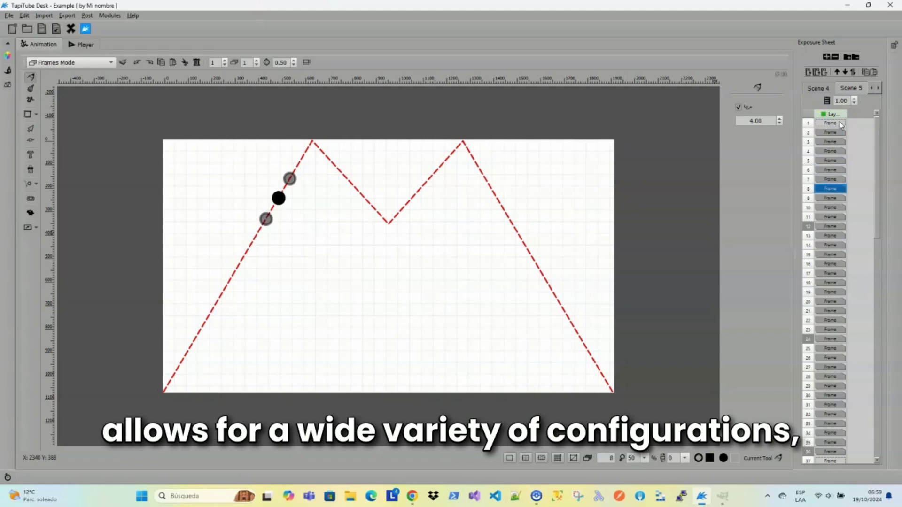
{"action": "key", "text": "Down"}
{"action": "key", "text": "Down"}
{"action": "key", "text": "Down"}
{"action": "key", "text": "Down"}
{"action": "key", "text": "Down"}
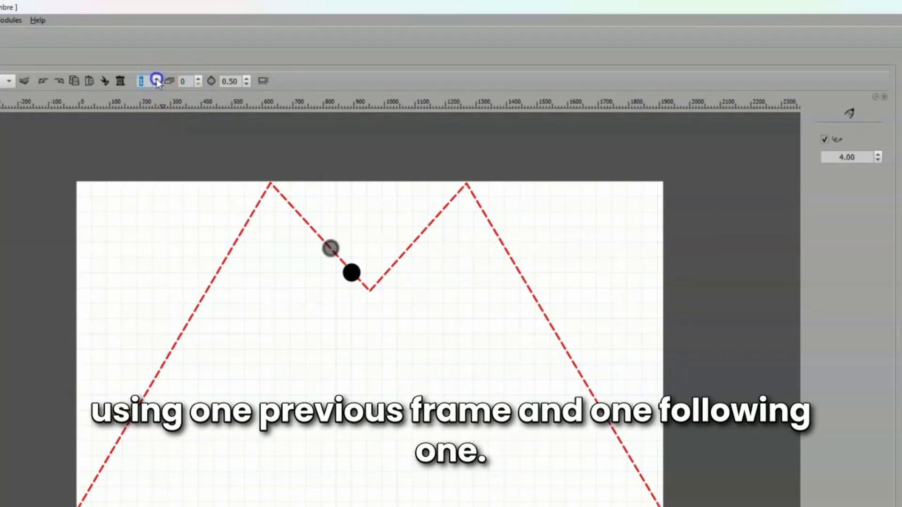
Step: Show one following ghost frame and fade the onion-skin opacity toward 0.01
{"action": "left_click", "coordinate": [199, 79]}
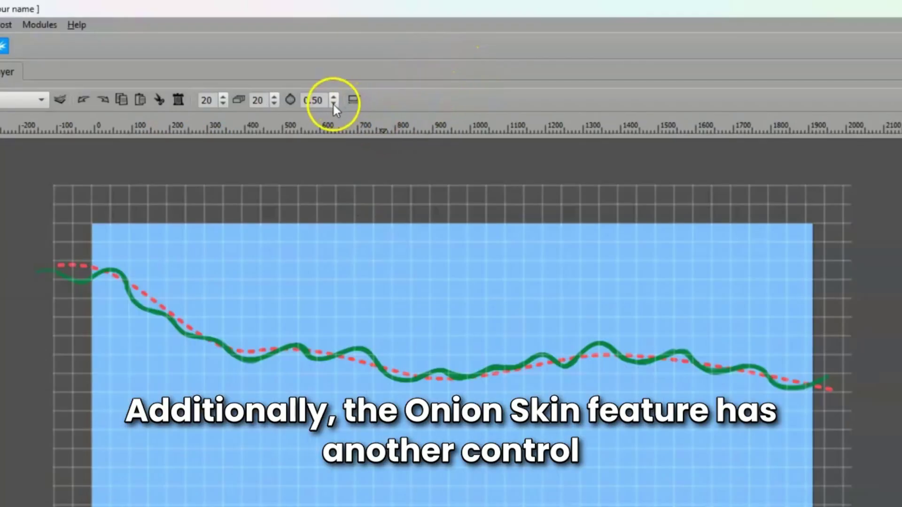
{"action": "left_click", "coordinate": [332, 101]}
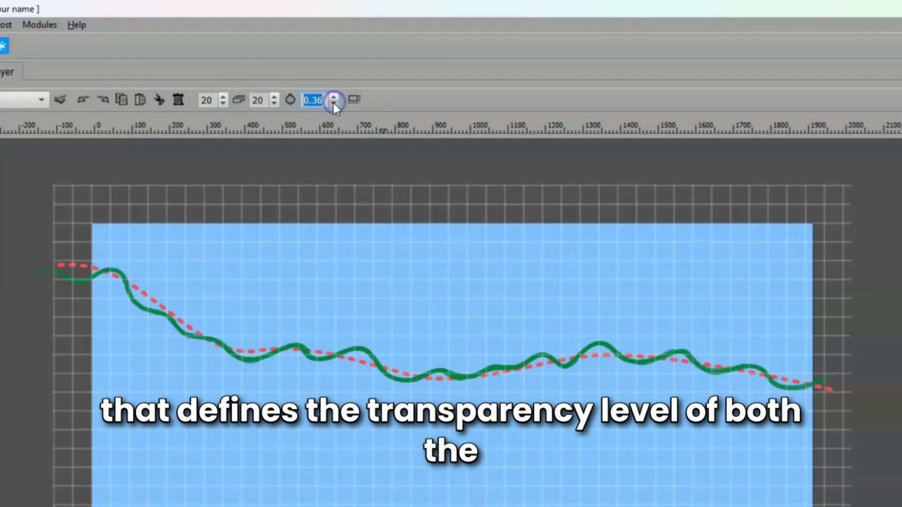
{"action": "left_click", "coordinate": [333, 103]}
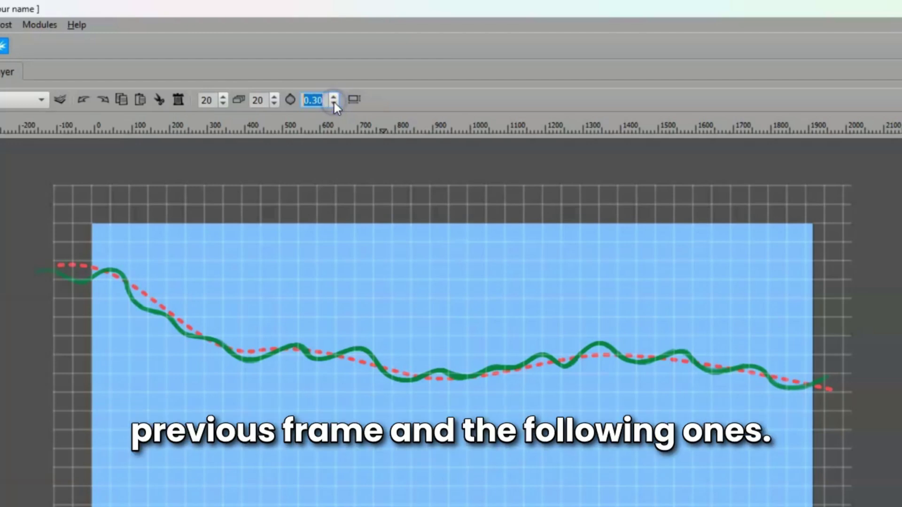
{"action": "left_click", "coordinate": [334, 103]}
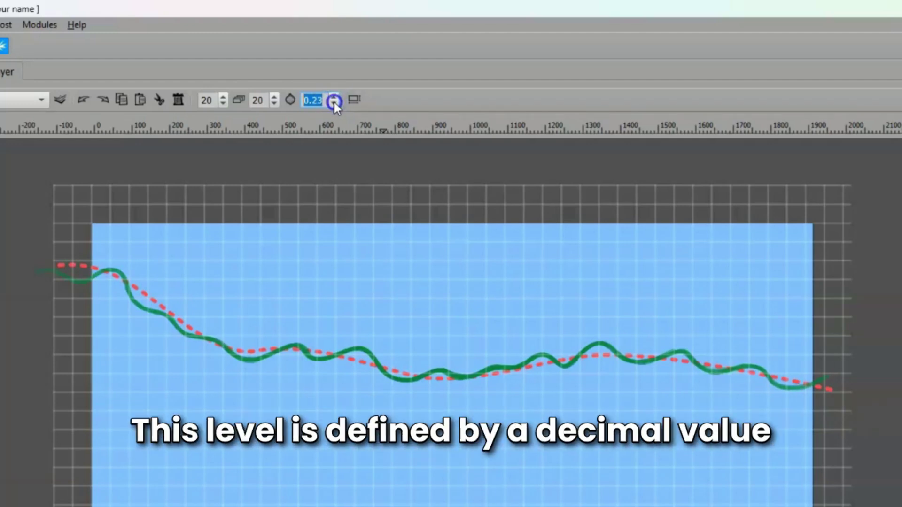
{"action": "left_click", "coordinate": [334, 103]}
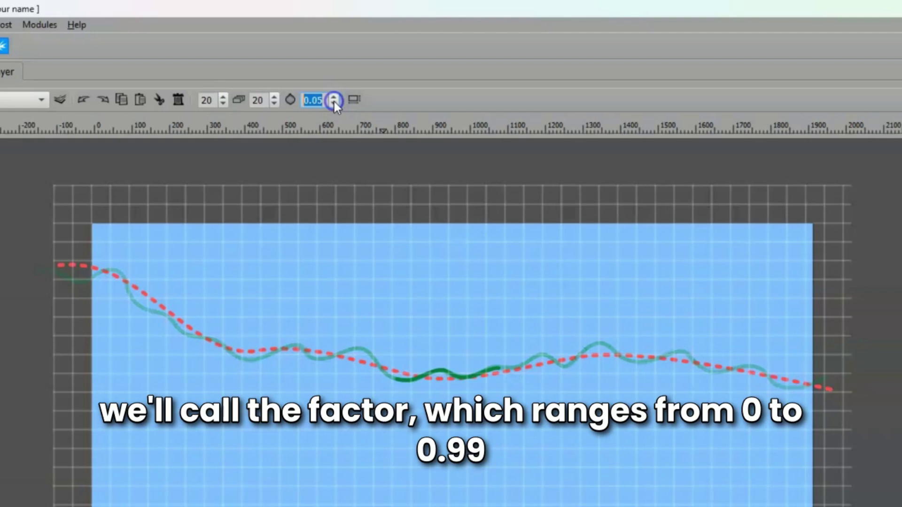
{"action": "left_click", "coordinate": [334, 103]}
{"action": "left_click", "coordinate": [334, 103]}
{"action": "left_click", "coordinate": [334, 103]}
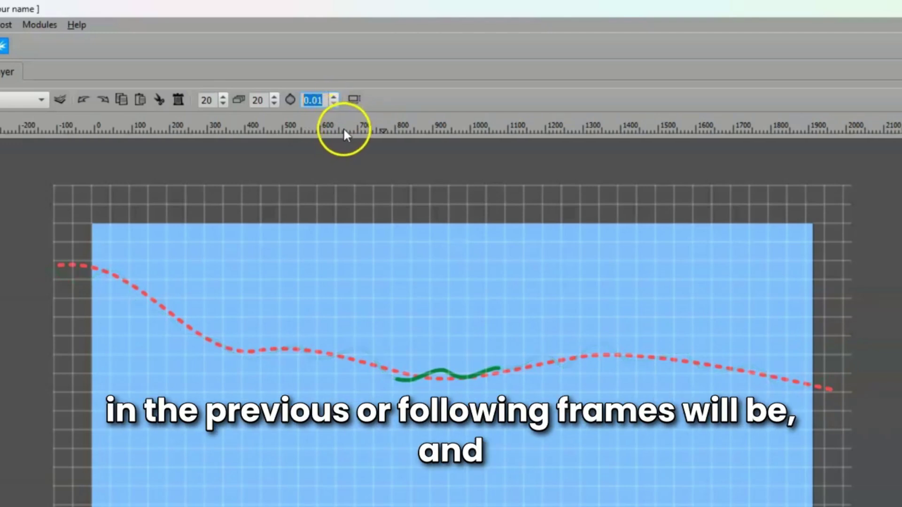
Step: Raise the onion-skin opacity back to 0.50
{"action": "left_click", "coordinate": [333, 97]}
{"action": "left_click", "coordinate": [333, 97]}
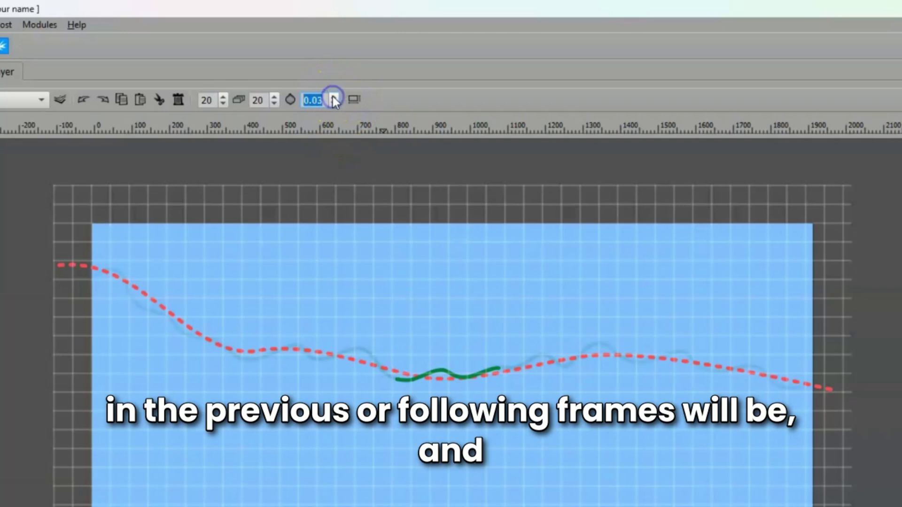
{"action": "left_click", "coordinate": [334, 97]}
{"action": "left_click", "coordinate": [333, 97]}
{"action": "left_click", "coordinate": [333, 97]}
{"action": "left_click", "coordinate": [333, 96]}
{"action": "left_click", "coordinate": [333, 97]}
{"action": "left_click", "coordinate": [333, 97]}
{"action": "left_click", "coordinate": [333, 97]}
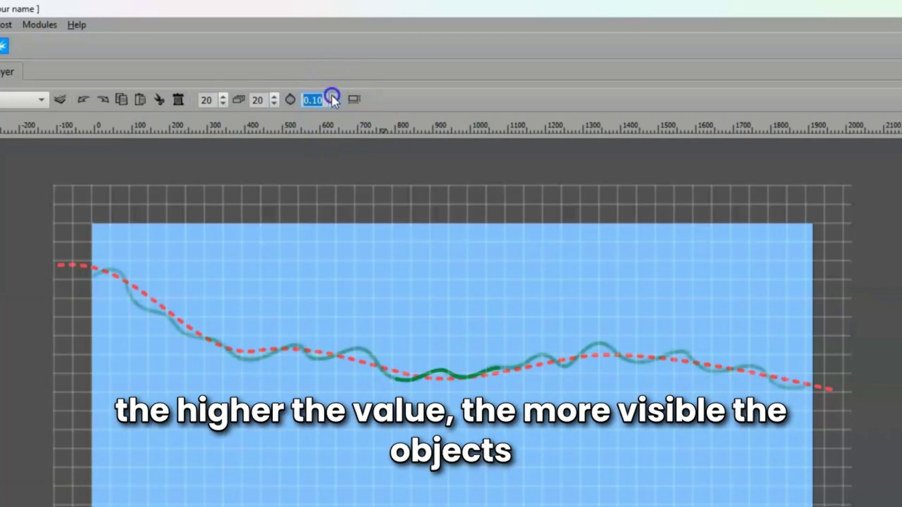
{"action": "left_click", "coordinate": [334, 97]}
{"action": "left_click", "coordinate": [333, 97]}
{"action": "left_click", "coordinate": [333, 97]}
{"action": "left_click", "coordinate": [333, 96]}
{"action": "left_click", "coordinate": [333, 97]}
{"action": "left_click", "coordinate": [333, 97]}
{"action": "left_click", "coordinate": [334, 96]}
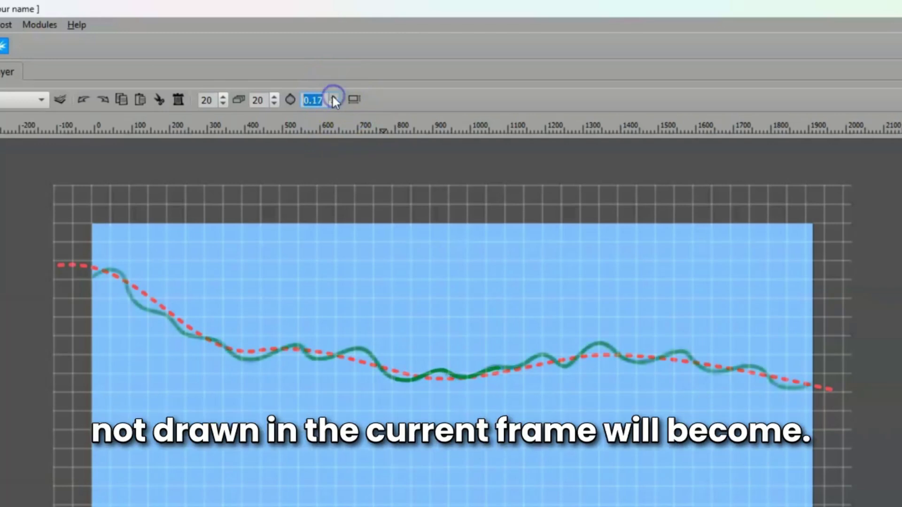
{"action": "left_click", "coordinate": [334, 97]}
{"action": "left_click", "coordinate": [334, 97]}
{"action": "left_click", "coordinate": [333, 97]}
{"action": "left_click", "coordinate": [333, 96]}
{"action": "left_click", "coordinate": [334, 97]}
{"action": "left_click", "coordinate": [334, 97]}
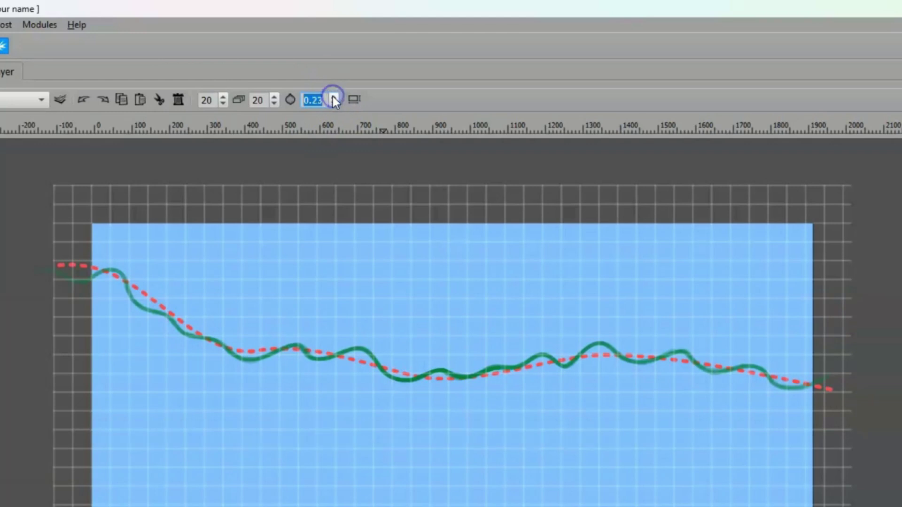
{"action": "left_click", "coordinate": [334, 96]}
{"action": "left_click", "coordinate": [333, 96]}
{"action": "left_click", "coordinate": [333, 97]}
{"action": "left_click", "coordinate": [334, 97]}
{"action": "left_click", "coordinate": [333, 97]}
{"action": "left_click", "coordinate": [334, 97]}
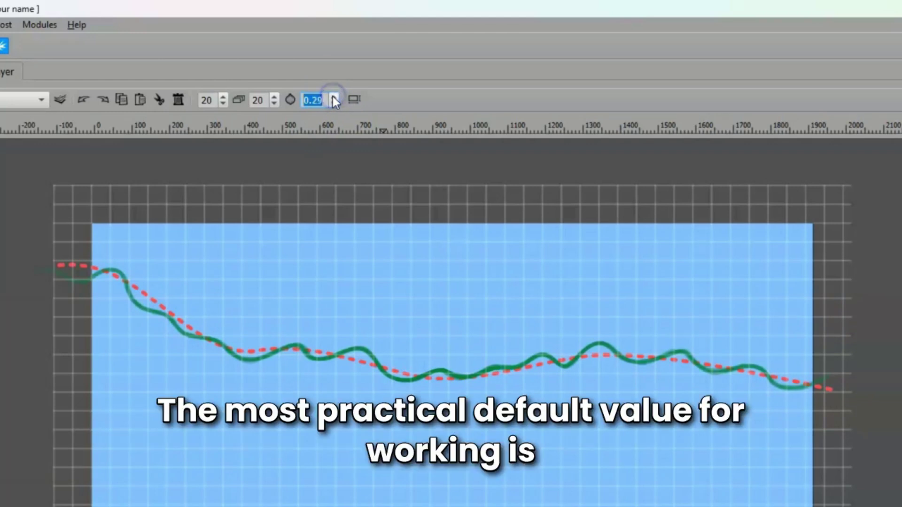
{"action": "left_click", "coordinate": [334, 97]}
{"action": "left_click", "coordinate": [333, 97]}
{"action": "left_click", "coordinate": [334, 97]}
{"action": "left_click", "coordinate": [333, 97]}
{"action": "left_click", "coordinate": [333, 97]}
{"action": "left_click", "coordinate": [334, 97]}
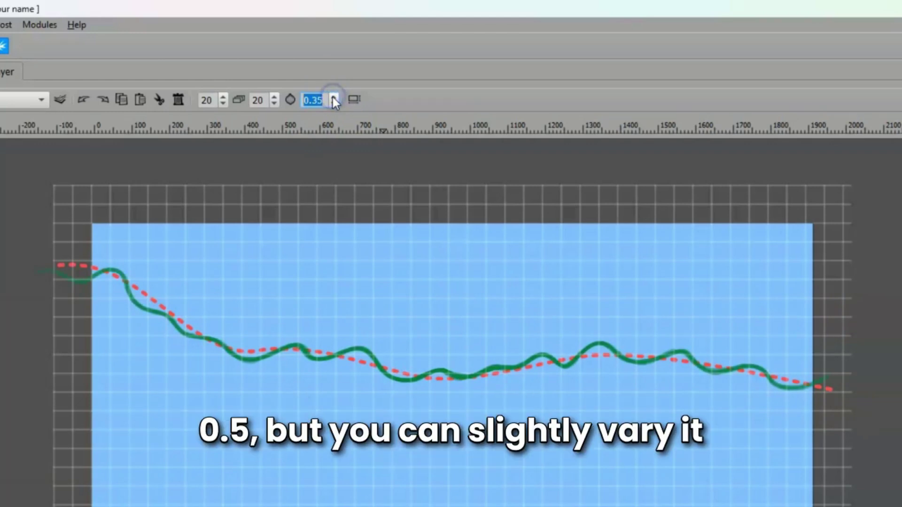
{"action": "left_click", "coordinate": [333, 97]}
{"action": "left_click", "coordinate": [333, 97]}
{"action": "left_click", "coordinate": [334, 97]}
{"action": "left_click", "coordinate": [334, 96]}
{"action": "left_click", "coordinate": [333, 97]}
{"action": "left_click", "coordinate": [333, 97]}
{"action": "left_click", "coordinate": [334, 96]}
{"action": "left_click", "coordinate": [334, 96]}
{"action": "left_click", "coordinate": [334, 97]}
{"action": "left_click", "coordinate": [334, 97]}
{"action": "left_click", "coordinate": [333, 97]}
{"action": "left_click", "coordinate": [334, 97]}
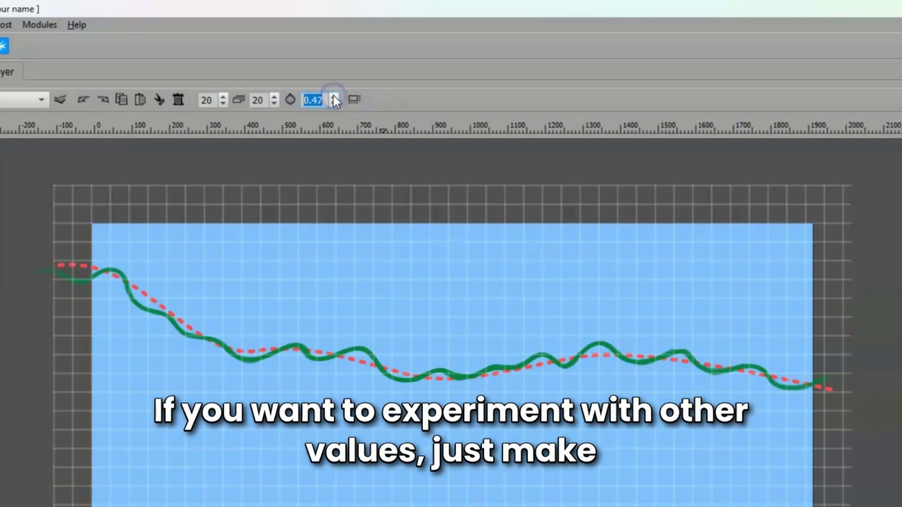
{"action": "left_click", "coordinate": [333, 97]}
{"action": "left_click", "coordinate": [334, 97]}
{"action": "left_click", "coordinate": [334, 97]}
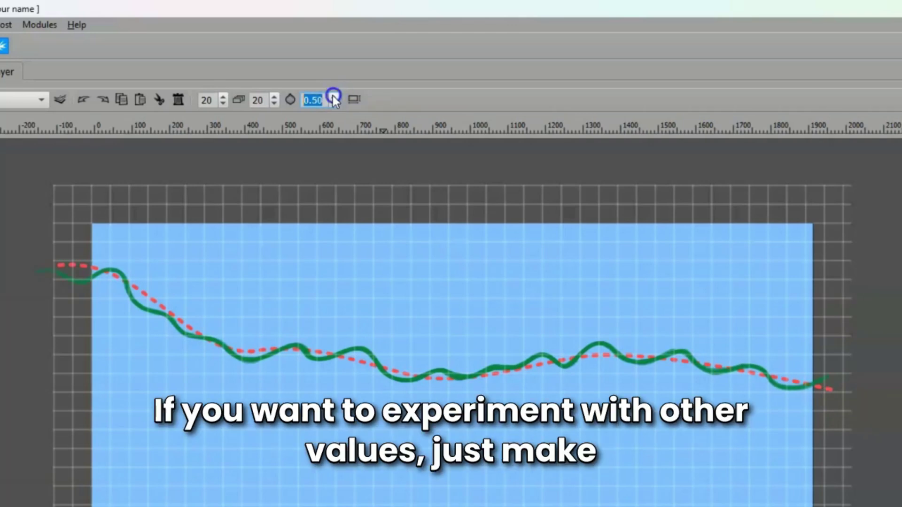
Step: Set the previous-frame ghost count to 1 and clear the following-frame count
{"action": "left_click", "coordinate": [226, 99]}
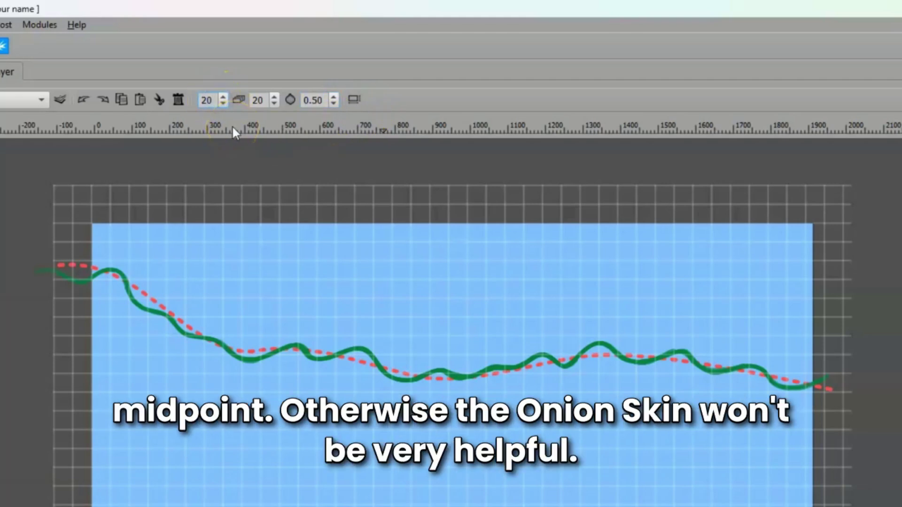
{"action": "type", "text": "1"}
{"action": "key", "text": "Return"}
{"action": "left_click", "coordinate": [265, 101]}
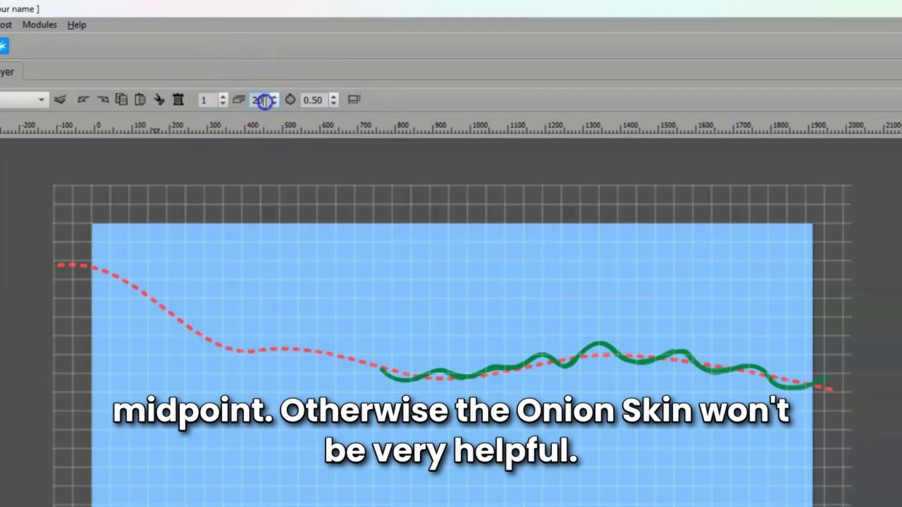
{"action": "key", "text": "BackSpace"}
Step: Set the following ghost count to 1 and step the bouncing ball through frames 6 to 49
{"action": "type", "text": "1"}
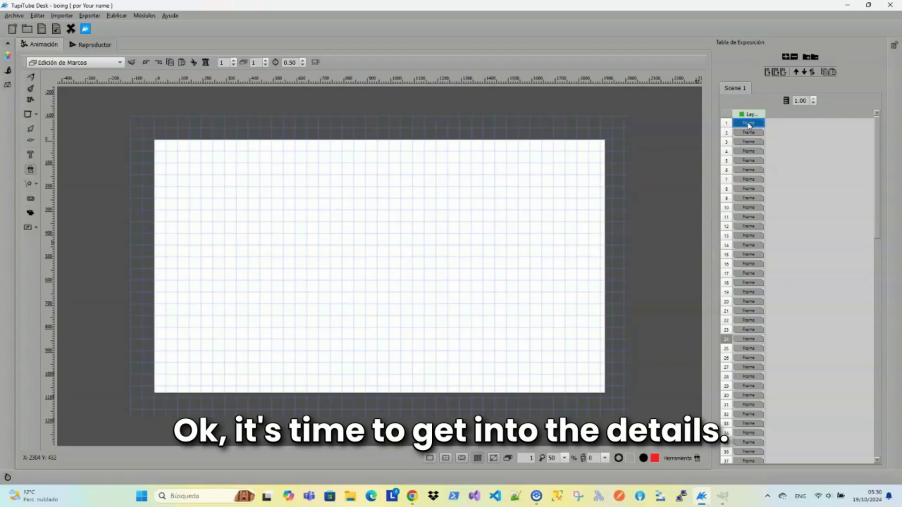
{"action": "key", "text": "Down"}
{"action": "key", "text": "Down"}
{"action": "key", "text": "Down"}
{"action": "key", "text": "Down"}
{"action": "key", "text": "Down"}
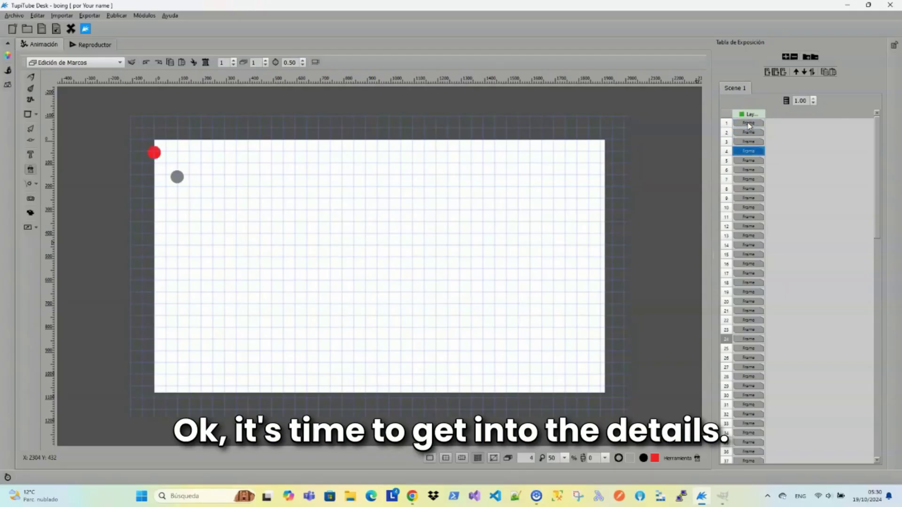
{"action": "key", "text": "Down"}
{"action": "key", "text": "Down"}
{"action": "key", "text": "Down"}
{"action": "key", "text": "Down"}
{"action": "key", "text": "Down"}
{"action": "key", "text": "Down"}
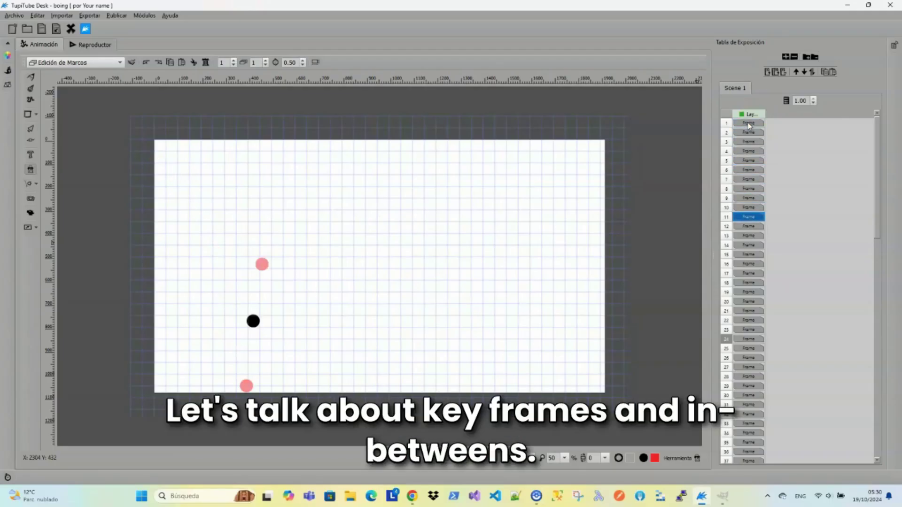
{"action": "key", "text": "Down"}
{"action": "key", "text": "Down"}
{"action": "key", "text": "Down"}
{"action": "key", "text": "Down"}
{"action": "key", "text": "Down"}
{"action": "key", "text": "Down"}
{"action": "key", "text": "Down"}
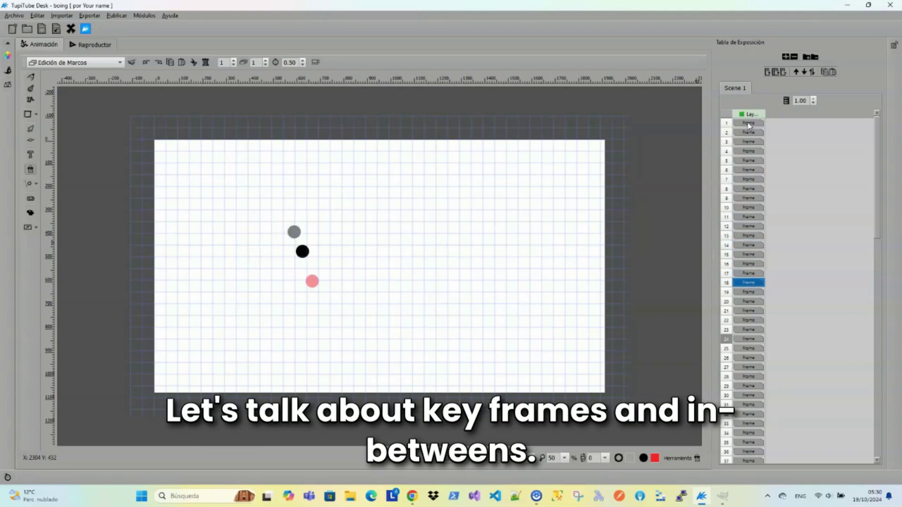
{"action": "key", "text": "Down"}
{"action": "key", "text": "Down"}
{"action": "key", "text": "Down"}
{"action": "key", "text": "Down"}
{"action": "key", "text": "Down"}
{"action": "key", "text": "Down"}
{"action": "key", "text": "Down"}
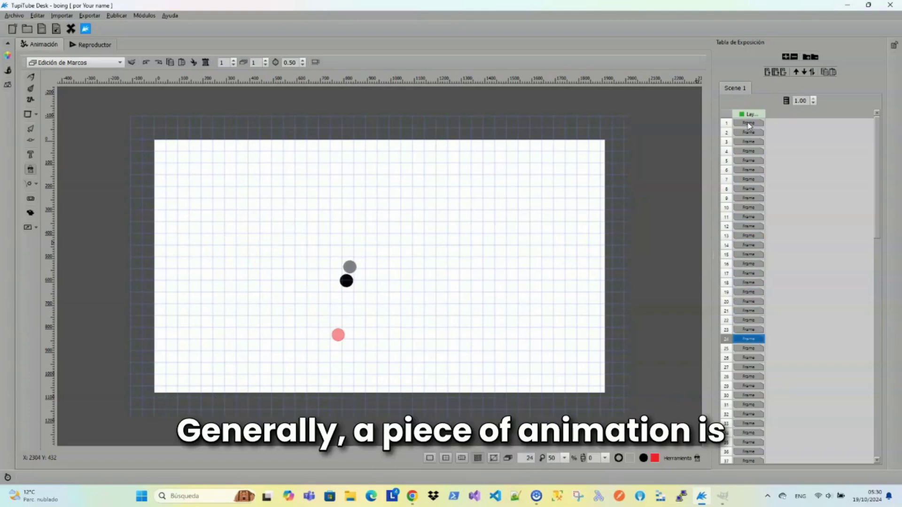
{"action": "key", "text": "Down"}
{"action": "key", "text": "Down"}
{"action": "key", "text": "Down"}
{"action": "key", "text": "Down"}
{"action": "key", "text": "Down"}
{"action": "key", "text": "Down"}
{"action": "key", "text": "Down"}
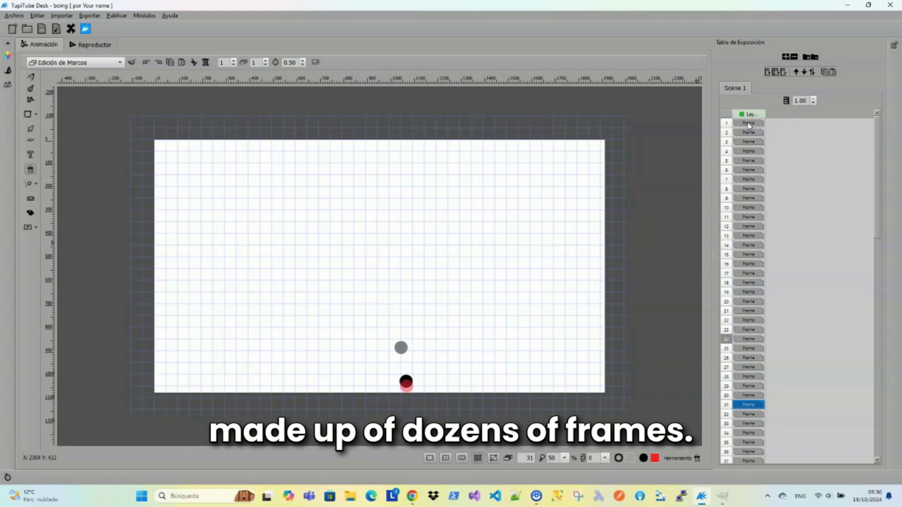
{"action": "key", "text": "Down"}
{"action": "key", "text": "Down"}
{"action": "key", "text": "Down"}
{"action": "key", "text": "Down"}
{"action": "key", "text": "Down"}
{"action": "key", "text": "Down"}
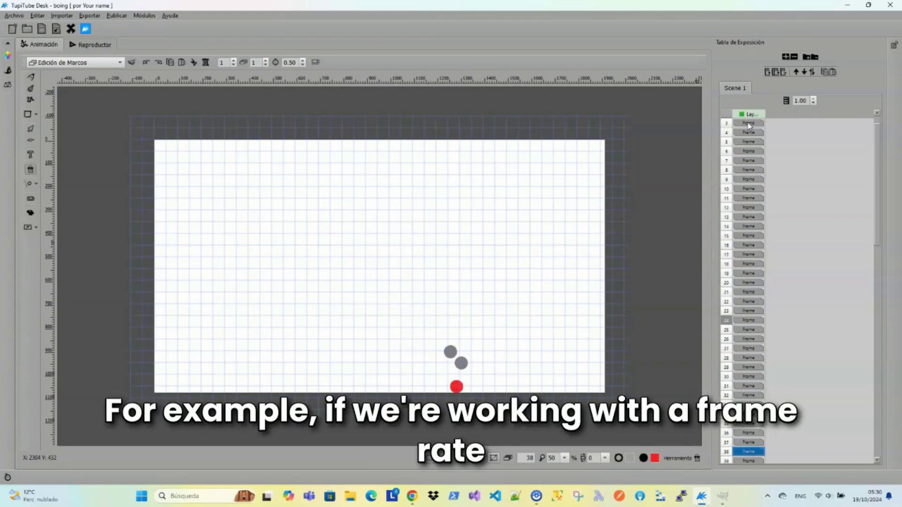
{"action": "key", "text": "Down"}
{"action": "key", "text": "Down"}
{"action": "key", "text": "Down"}
{"action": "key", "text": "Down"}
{"action": "key", "text": "Down"}
{"action": "key", "text": "Down"}
{"action": "key", "text": "Down"}
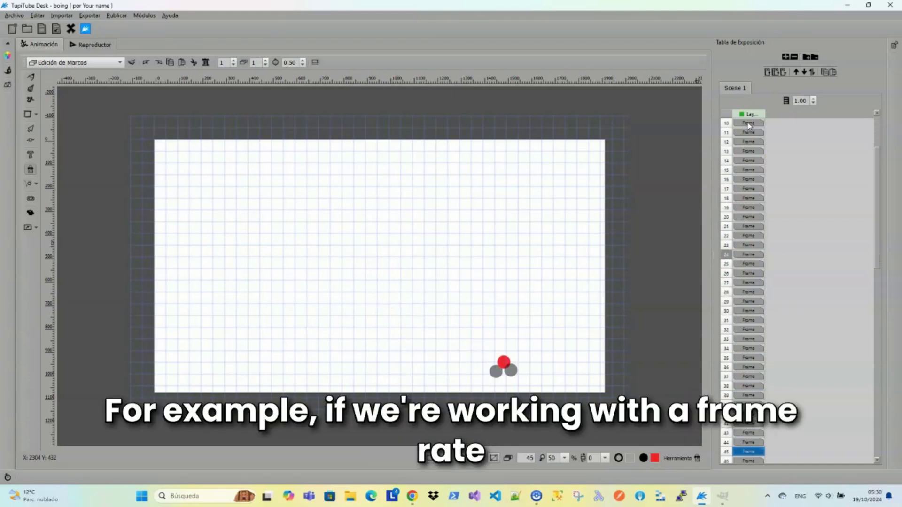
{"action": "key", "text": "Down"}
{"action": "key", "text": "Down"}
{"action": "key", "text": "Down"}
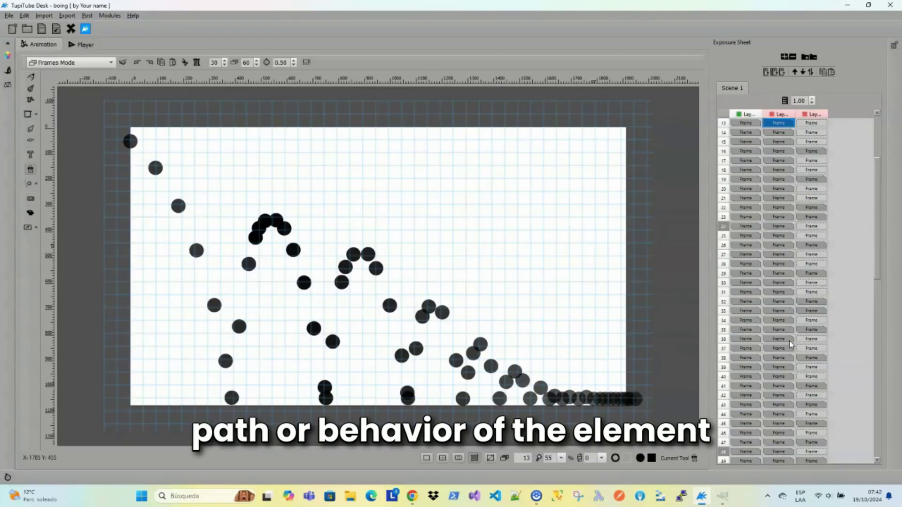
Step: Toggle layer visibility to reveal the red key-frame balls and hide the first layer
{"action": "left_click", "coordinate": [771, 115]}
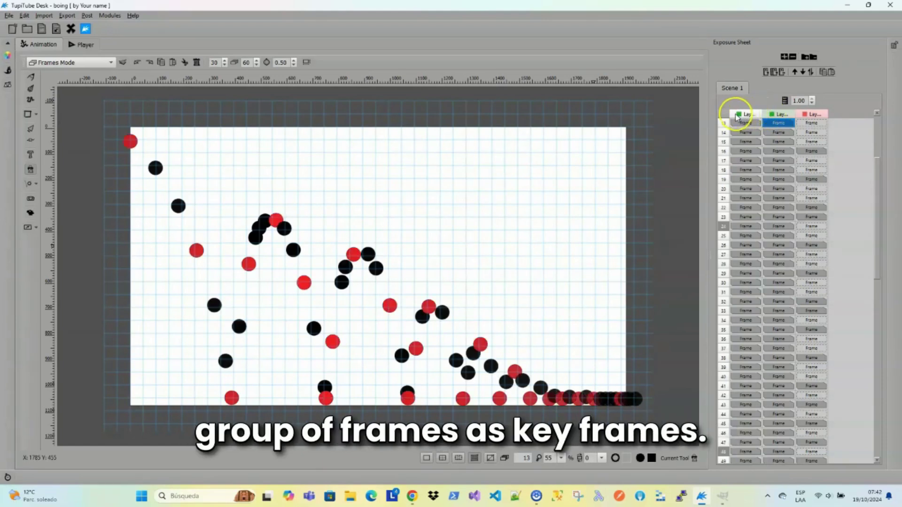
{"action": "left_click", "coordinate": [739, 115]}
{"action": "left_click", "coordinate": [775, 125]}
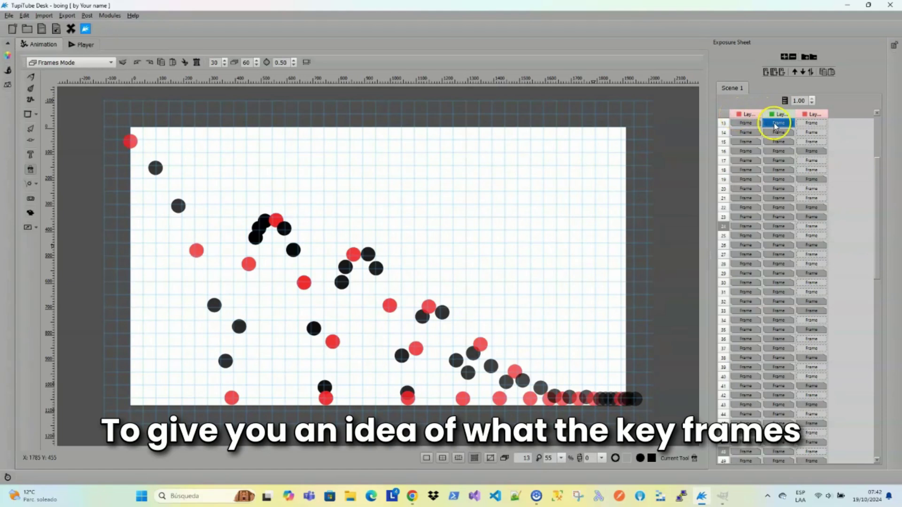
{"action": "left_click", "coordinate": [813, 103]}
{"action": "left_click", "coordinate": [806, 113]}
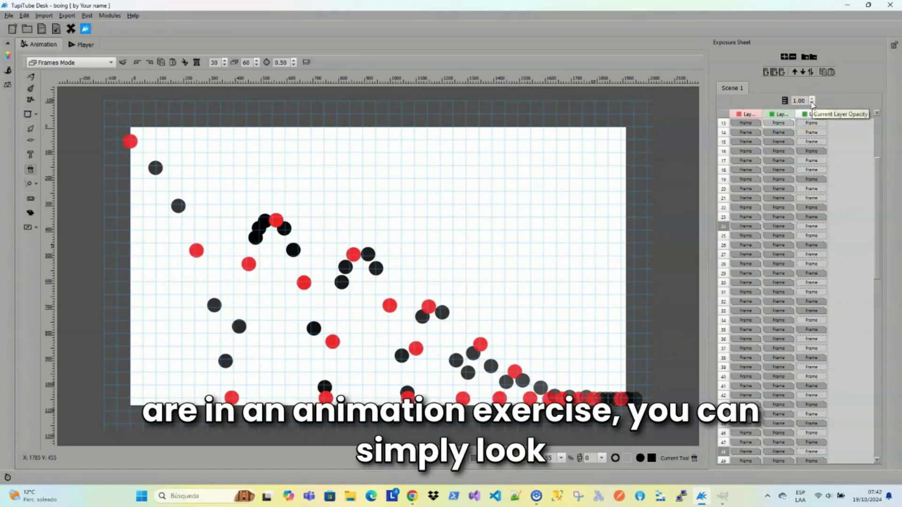
Step: Lower the current layer opacity to 0.10 to fade the black balls
{"action": "left_click", "coordinate": [812, 103]}
{"action": "left_click", "coordinate": [812, 103]}
{"action": "left_click", "coordinate": [811, 103]}
{"action": "left_click", "coordinate": [812, 102]}
{"action": "left_click", "coordinate": [811, 103]}
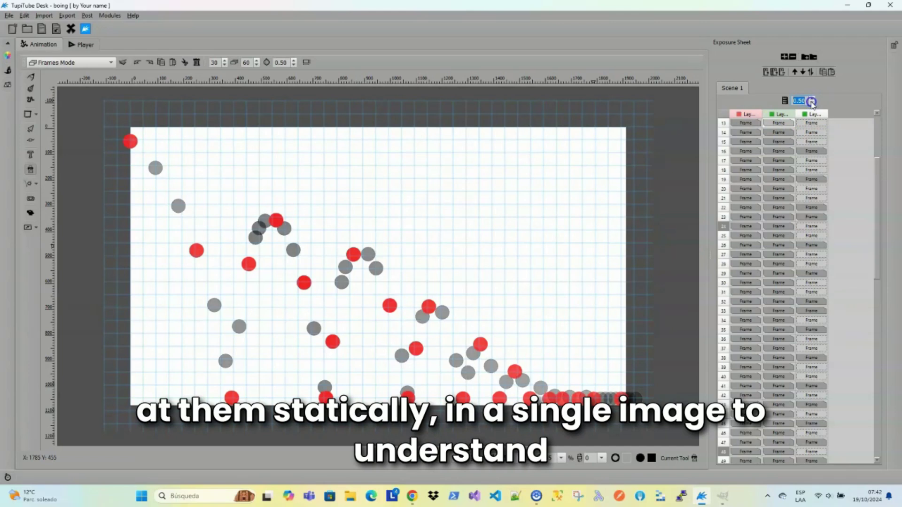
{"action": "left_click", "coordinate": [812, 102]}
{"action": "left_click", "coordinate": [812, 103]}
{"action": "left_click", "coordinate": [812, 103]}
{"action": "left_click", "coordinate": [812, 103]}
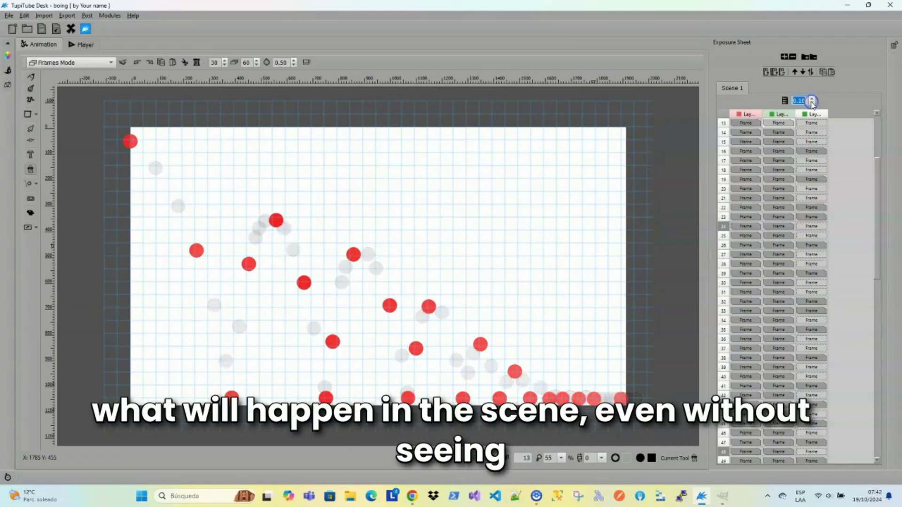
Step: Hide layer 2's faint in-between balls and go to the Example path's first frame
{"action": "left_click", "coordinate": [774, 113]}
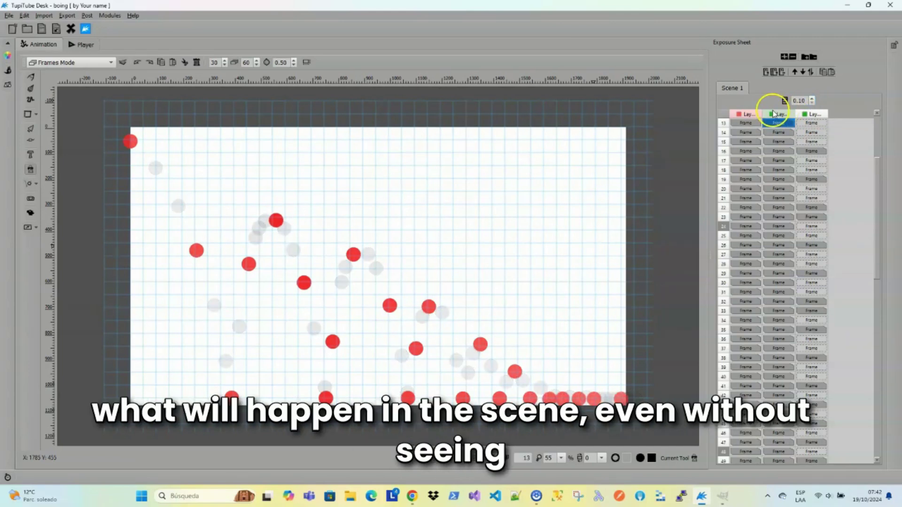
{"action": "left_click", "coordinate": [772, 114]}
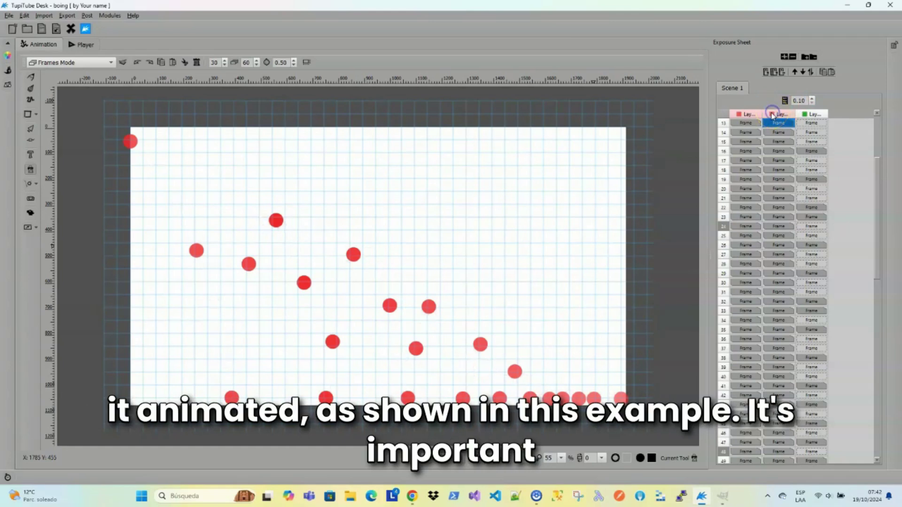
{"action": "left_click", "coordinate": [793, 123]}
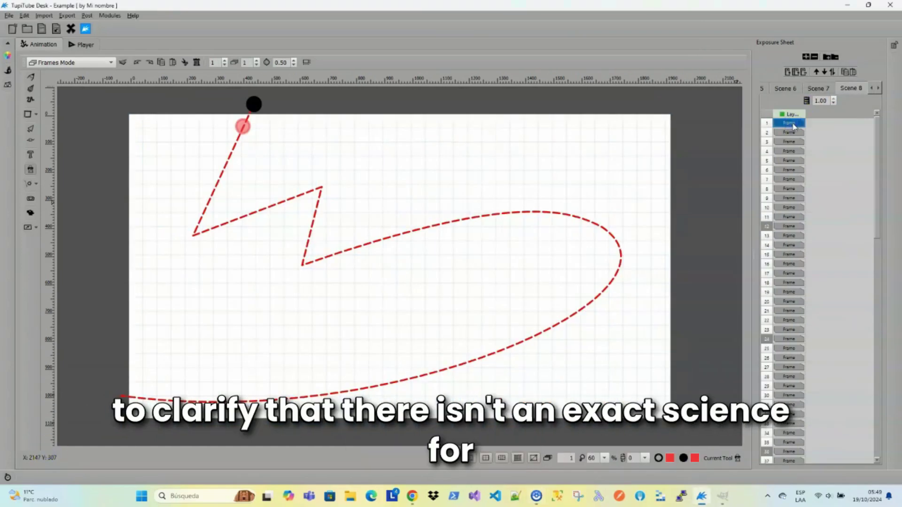
Step: Advance the ball along the dashed path through frames 7, 14, 21, 28, 34 and 41
{"action": "key", "text": "Down"}
{"action": "key", "text": "Down"}
{"action": "key", "text": "Down"}
{"action": "key", "text": "Down"}
{"action": "key", "text": "Down"}
{"action": "key", "text": "Down"}
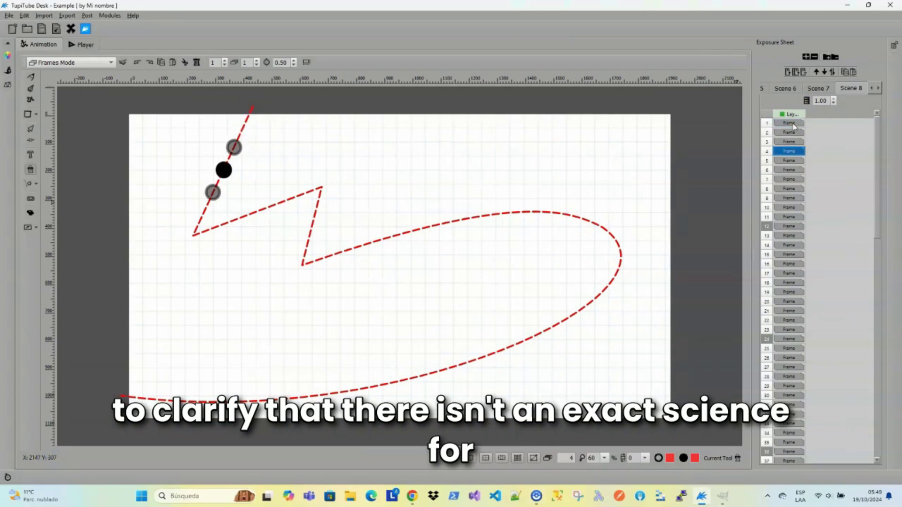
{"action": "key", "text": "Down"}
{"action": "key", "text": "Down"}
{"action": "key", "text": "Down"}
{"action": "key", "text": "Down"}
{"action": "key", "text": "Down"}
{"action": "key", "text": "Down"}
{"action": "key", "text": "Down"}
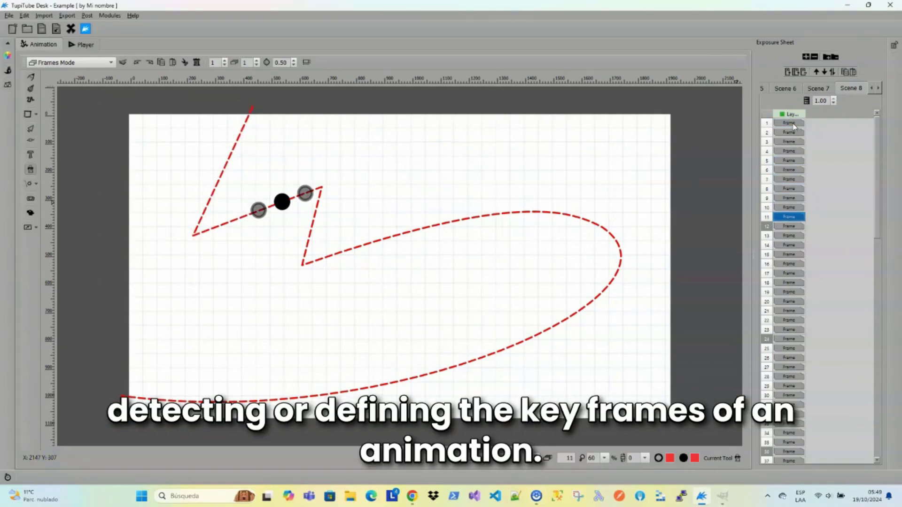
{"action": "key", "text": "Down"}
{"action": "key", "text": "Down"}
{"action": "key", "text": "Down"}
{"action": "key", "text": "Down"}
{"action": "key", "text": "Down"}
{"action": "key", "text": "Down"}
{"action": "key", "text": "Down"}
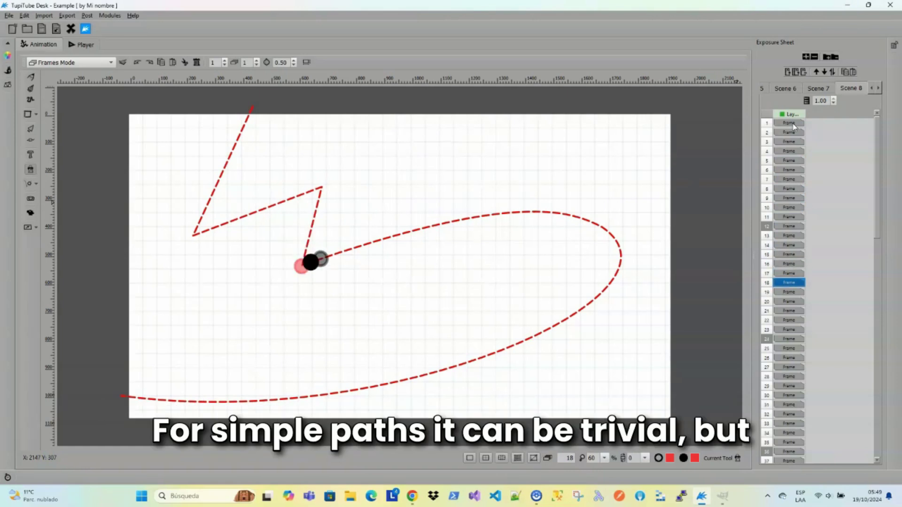
{"action": "key", "text": "Down"}
{"action": "key", "text": "Down"}
{"action": "key", "text": "Down"}
{"action": "key", "text": "Down"}
{"action": "key", "text": "Down"}
{"action": "key", "text": "Down"}
{"action": "key", "text": "Down"}
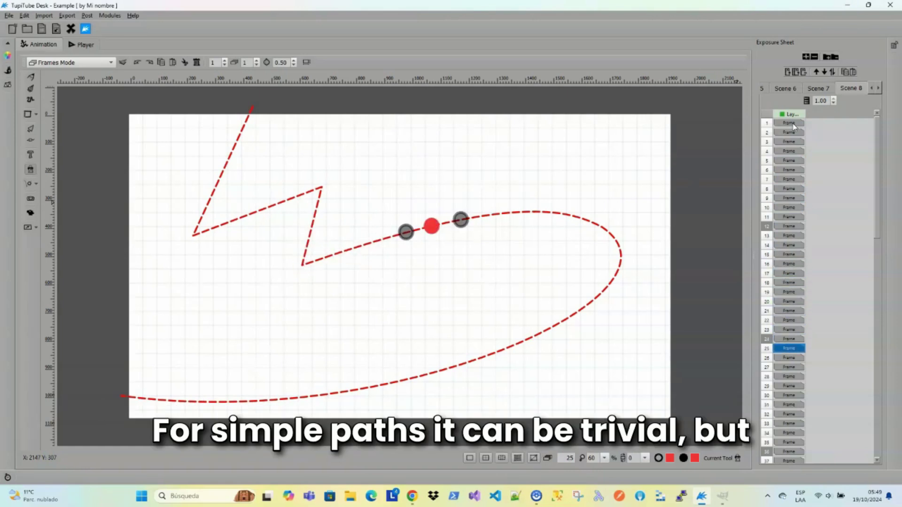
{"action": "key", "text": "Down"}
{"action": "key", "text": "Down"}
{"action": "key", "text": "Down"}
{"action": "key", "text": "Down"}
{"action": "key", "text": "Down"}
{"action": "key", "text": "Down"}
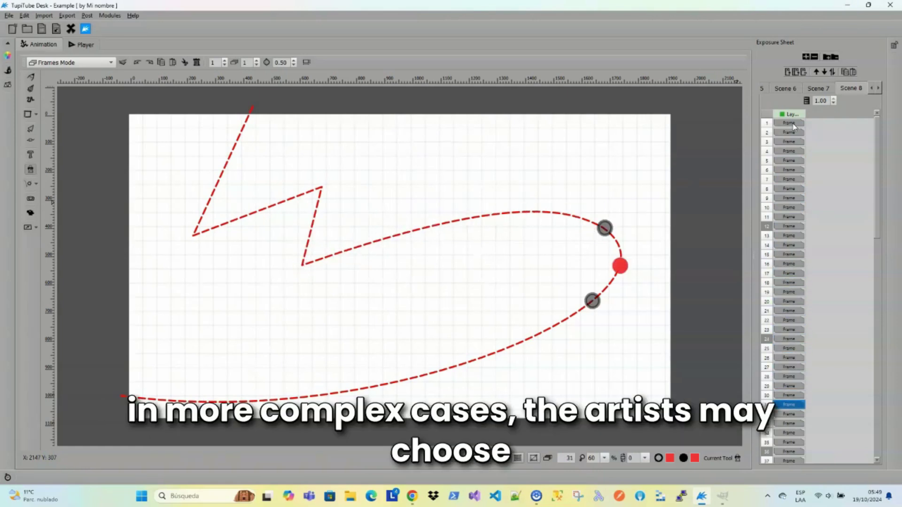
{"action": "key", "text": "Down"}
{"action": "key", "text": "Down"}
{"action": "key", "text": "Down"}
{"action": "key", "text": "Down"}
{"action": "key", "text": "Down"}
{"action": "key", "text": "Down"}
{"action": "key", "text": "Down"}
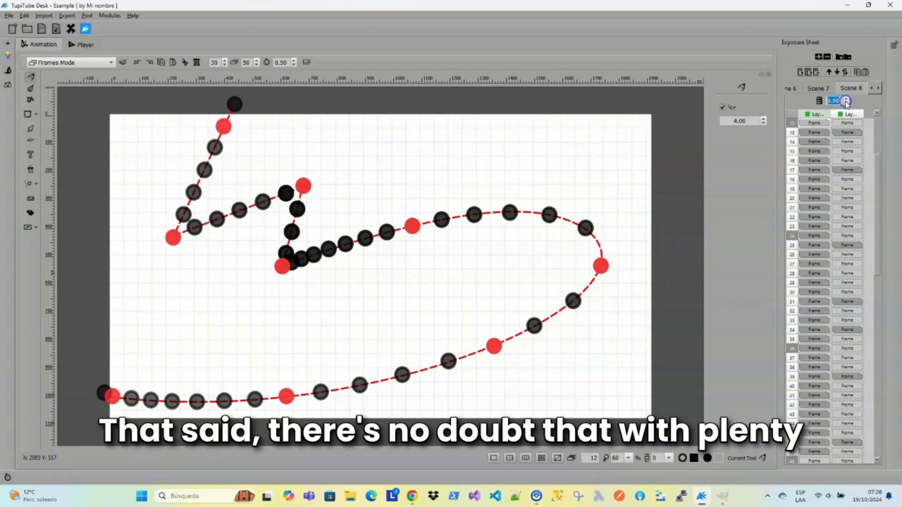
{"action": "left_click", "coordinate": [846, 103]}
{"action": "left_click", "coordinate": [846, 104]}
{"action": "left_click", "coordinate": [846, 103]}
{"action": "left_click", "coordinate": [847, 103]}
{"action": "left_click", "coordinate": [847, 103]}
{"action": "left_click", "coordinate": [846, 103]}
{"action": "left_click", "coordinate": [847, 103]}
{"action": "left_click", "coordinate": [847, 104]}
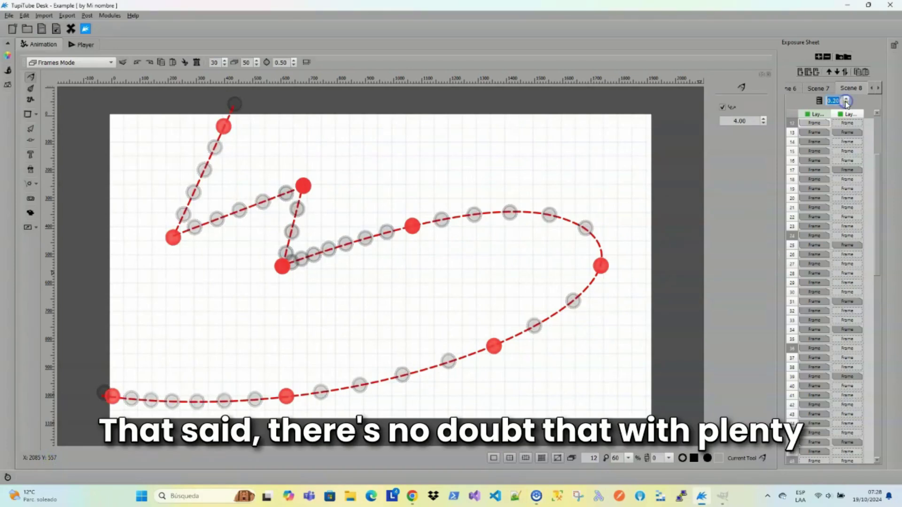
{"action": "left_click", "coordinate": [847, 104]}
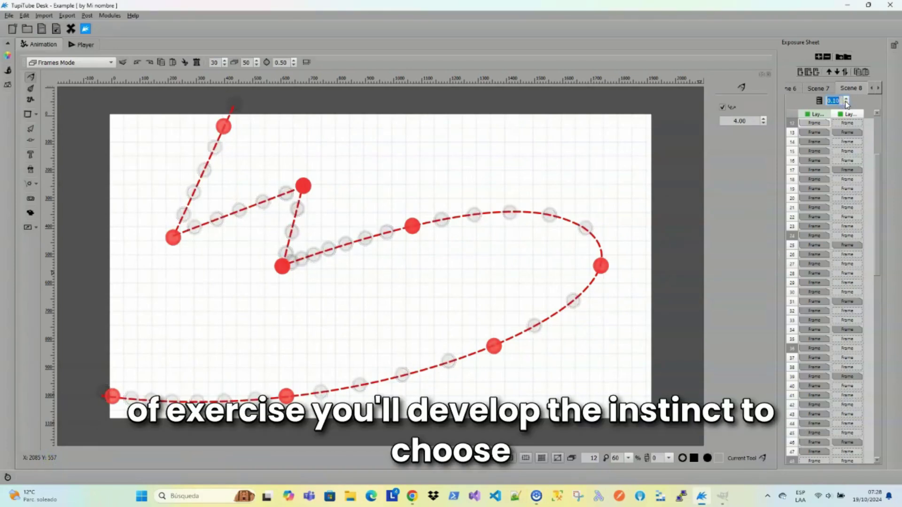
{"action": "left_click", "coordinate": [807, 114]}
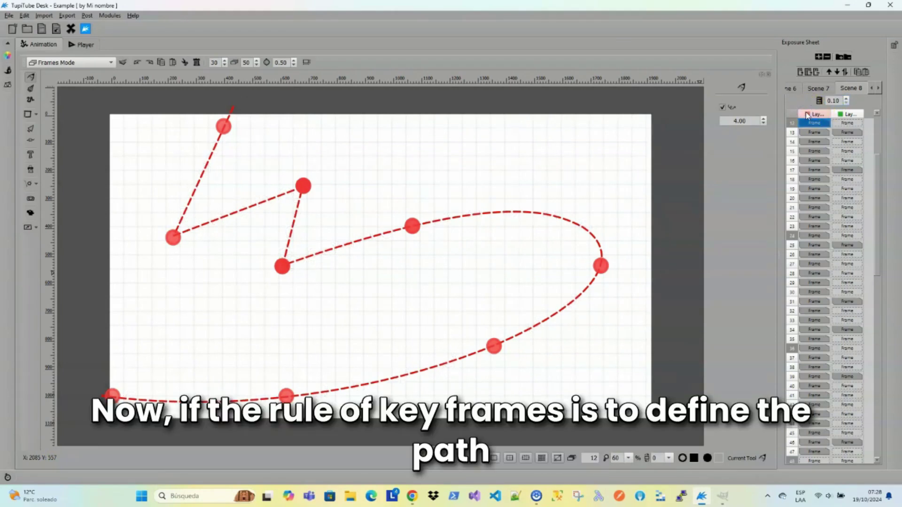
{"action": "left_click", "coordinate": [847, 101]}
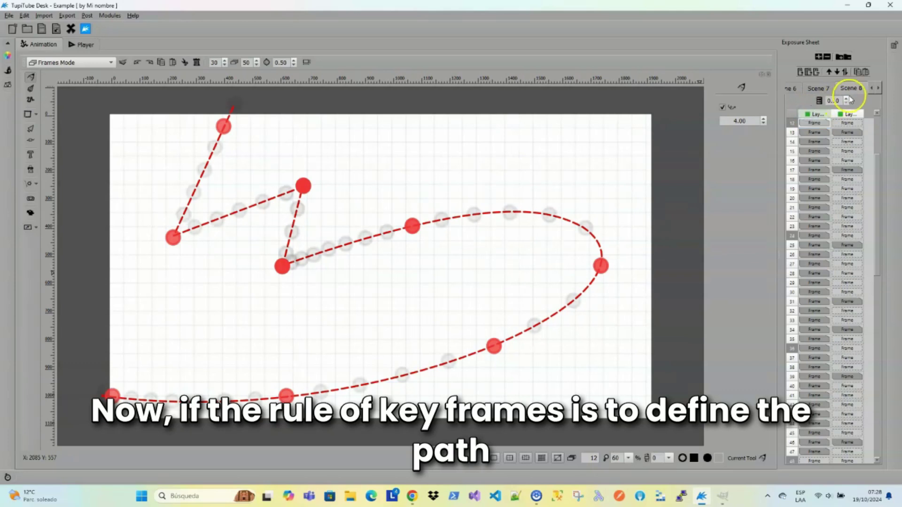
{"action": "left_click", "coordinate": [847, 100]}
{"action": "left_click", "coordinate": [847, 100]}
{"action": "left_click", "coordinate": [846, 101]}
{"action": "left_click", "coordinate": [847, 101]}
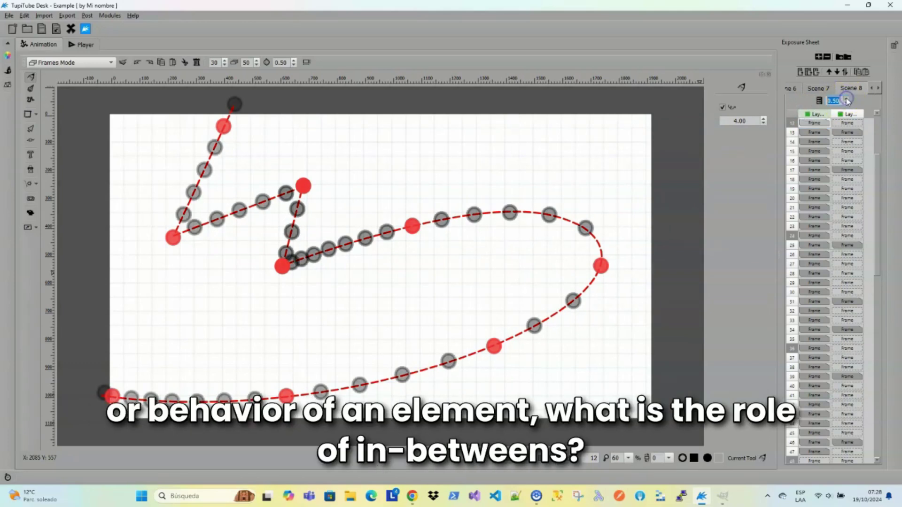
{"action": "left_click", "coordinate": [847, 101]}
{"action": "left_click", "coordinate": [846, 101]}
{"action": "left_click", "coordinate": [847, 101]}
{"action": "left_click", "coordinate": [846, 100]}
{"action": "left_click", "coordinate": [846, 101]}
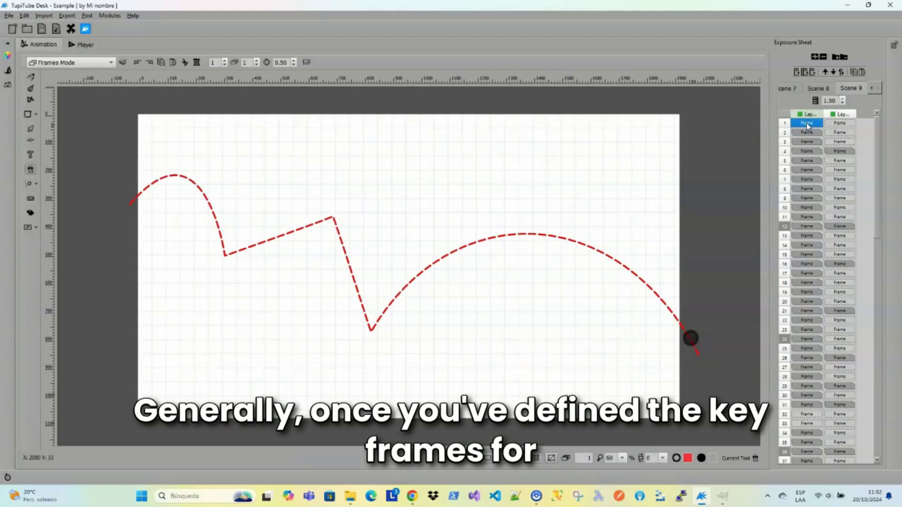
Step: Step the black ball through frames 6–25 along the red dashed path, then play the Scene Preview
{"action": "key", "text": "Down"}
{"action": "key", "text": "Down"}
{"action": "key", "text": "Down"}
{"action": "key", "text": "Down"}
{"action": "key", "text": "Down"}
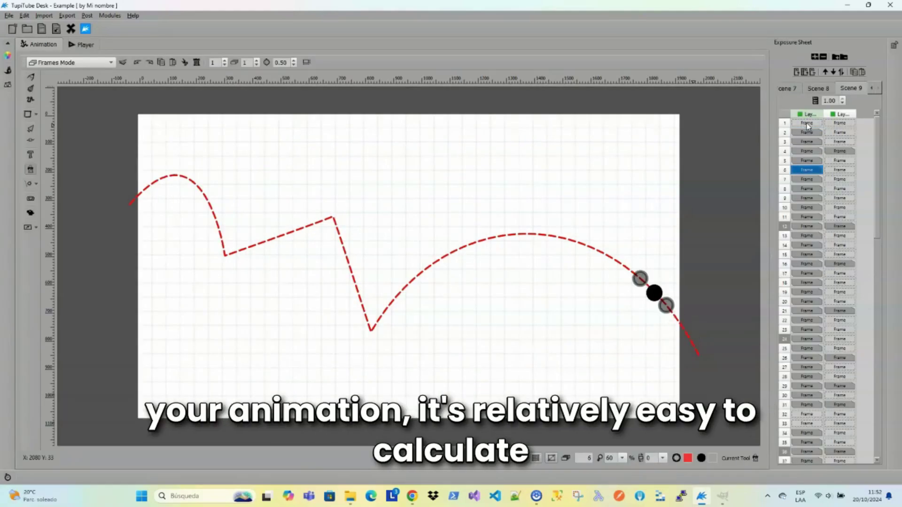
{"action": "key", "text": "Down"}
{"action": "key", "text": "Down"}
{"action": "key", "text": "Down"}
{"action": "key", "text": "Down"}
{"action": "key", "text": "Down"}
{"action": "key", "text": "Down"}
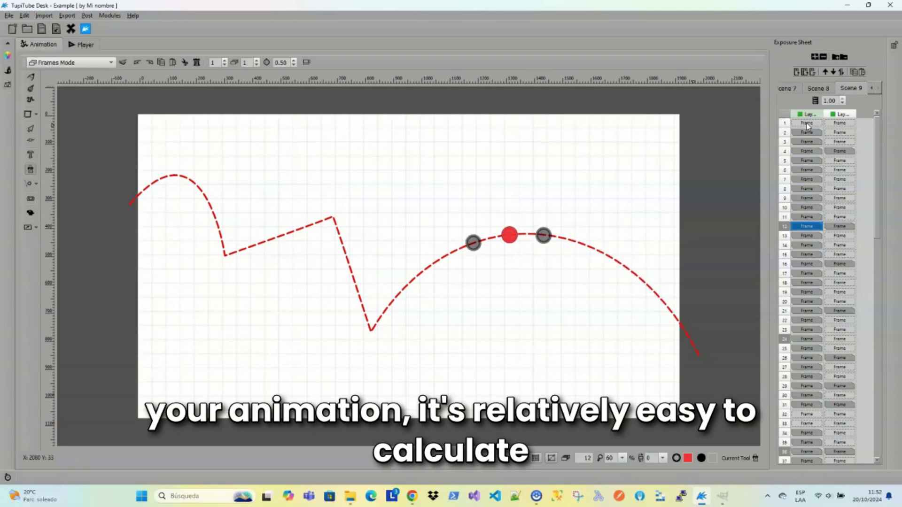
{"action": "key", "text": "Down"}
{"action": "key", "text": "Down"}
{"action": "key", "text": "Down"}
{"action": "key", "text": "Down"}
{"action": "key", "text": "Down"}
{"action": "key", "text": "Down"}
{"action": "key", "text": "Down"}
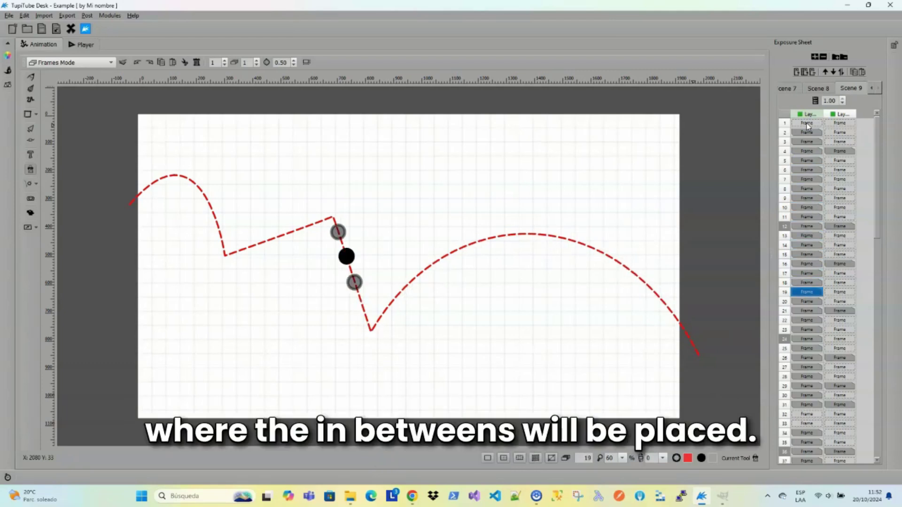
{"action": "key", "text": "Down"}
{"action": "key", "text": "Down"}
{"action": "key", "text": "Down"}
{"action": "key", "text": "Down"}
{"action": "key", "text": "Down"}
{"action": "key", "text": "Down"}
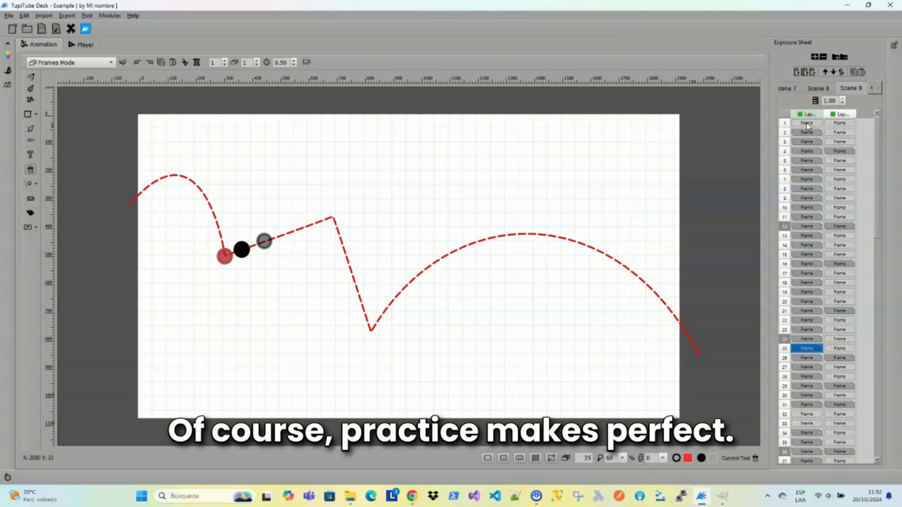
{"action": "key", "text": "Down"}
{"action": "key", "text": "Down"}
{"action": "key", "text": "Down"}
{"action": "key", "text": "Down"}
{"action": "key", "text": "Down"}
{"action": "key", "text": "Down"}
{"action": "key", "text": "Down"}
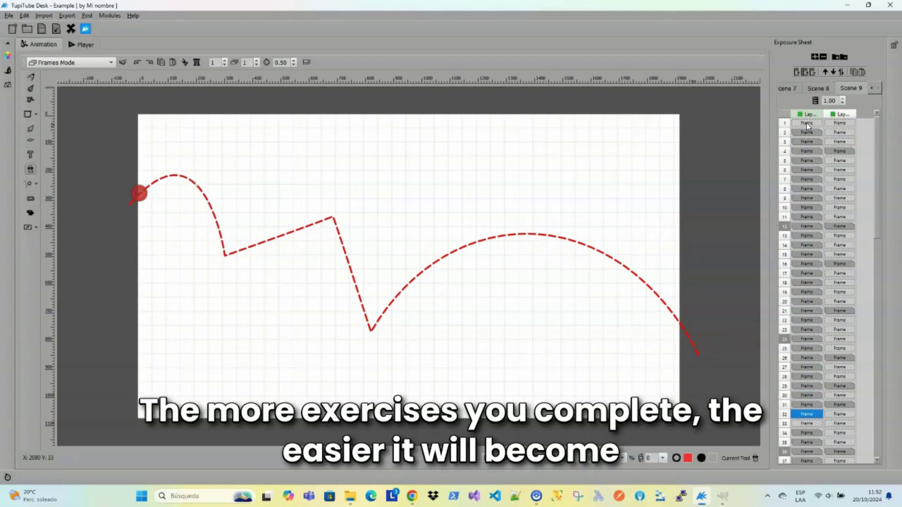
{"action": "key", "text": "ctrl+2"}
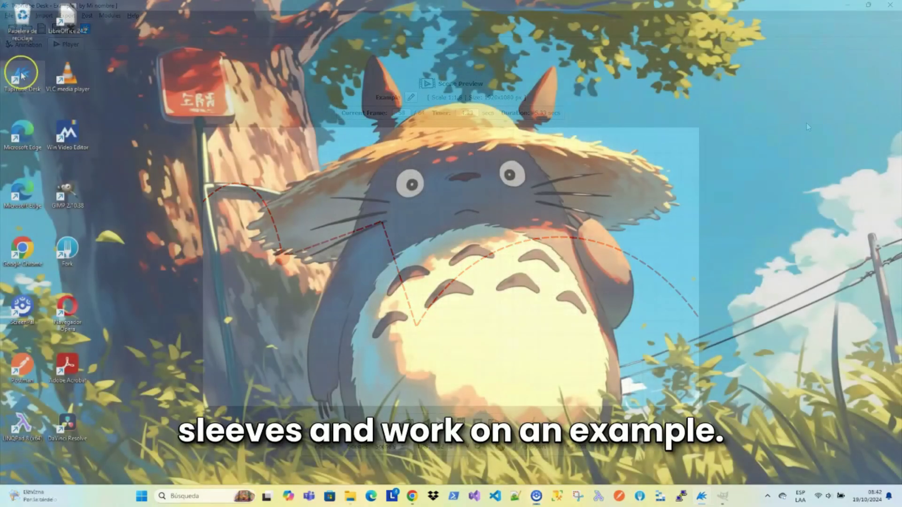
Step: Launch TupiTube Desk, dismiss the news announcement and create a new project
{"action": "double_click", "coordinate": [23, 75]}
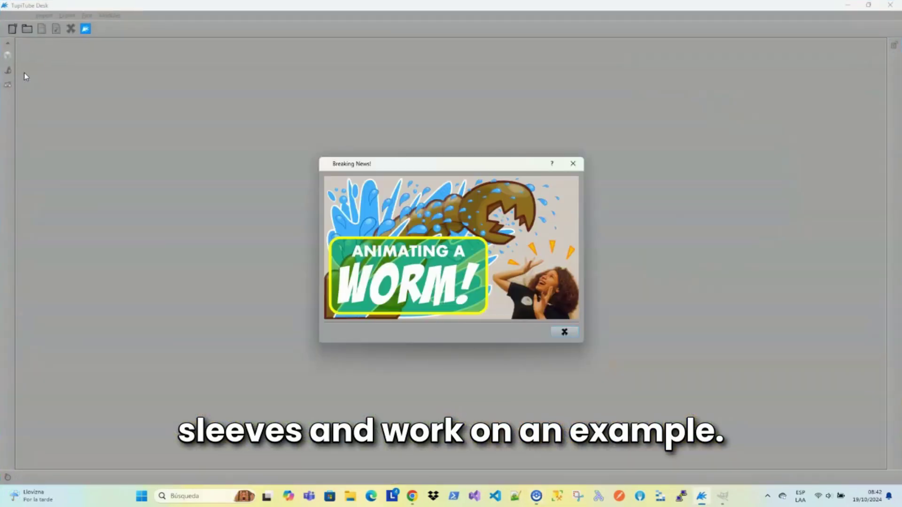
{"action": "left_click", "coordinate": [566, 332]}
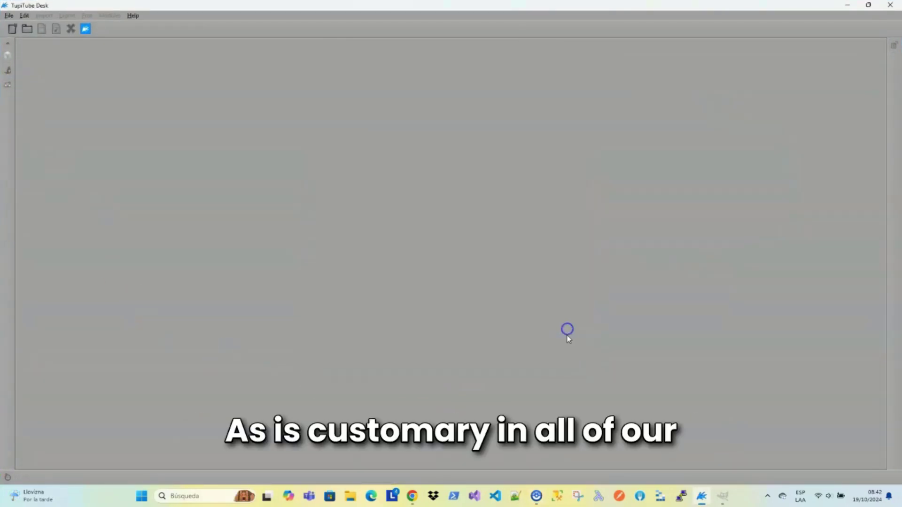
{"action": "left_click", "coordinate": [12, 29]}
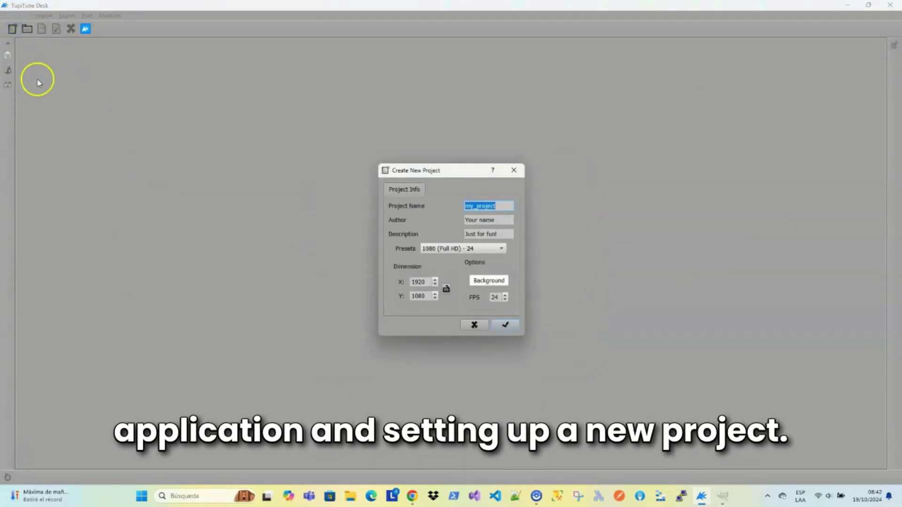
{"action": "left_click", "coordinate": [505, 326]}
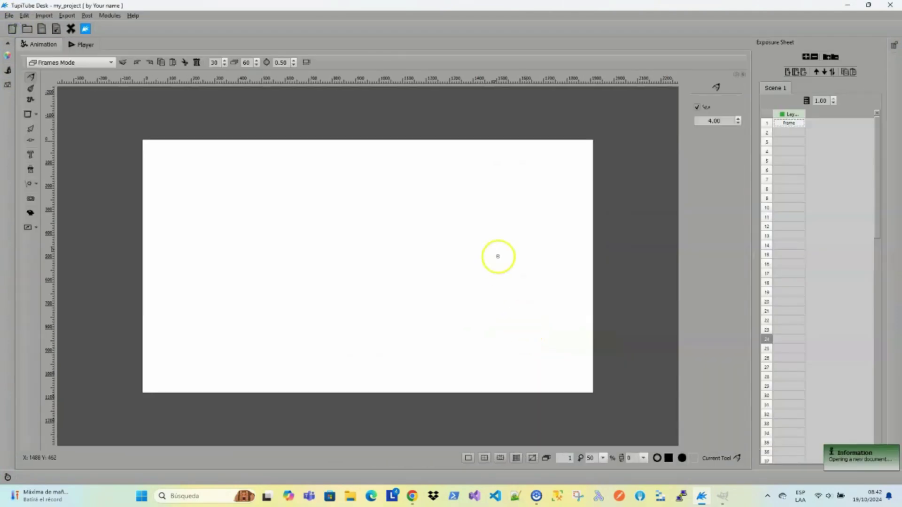
Step: Set background colour #81c0ff, contour colour #00833f and line thickness 8
{"action": "left_click", "coordinate": [7, 55]}
{"action": "left_click", "coordinate": [25, 93]}
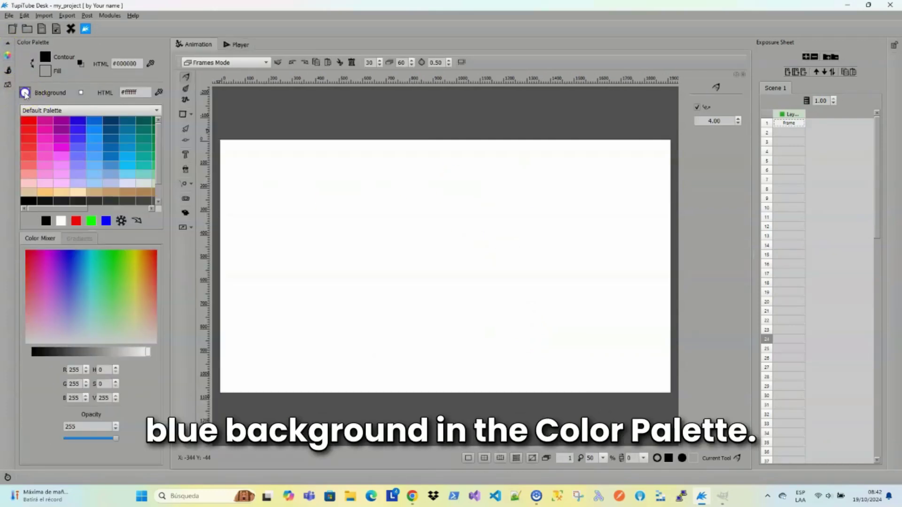
{"action": "left_click", "coordinate": [93, 173]}
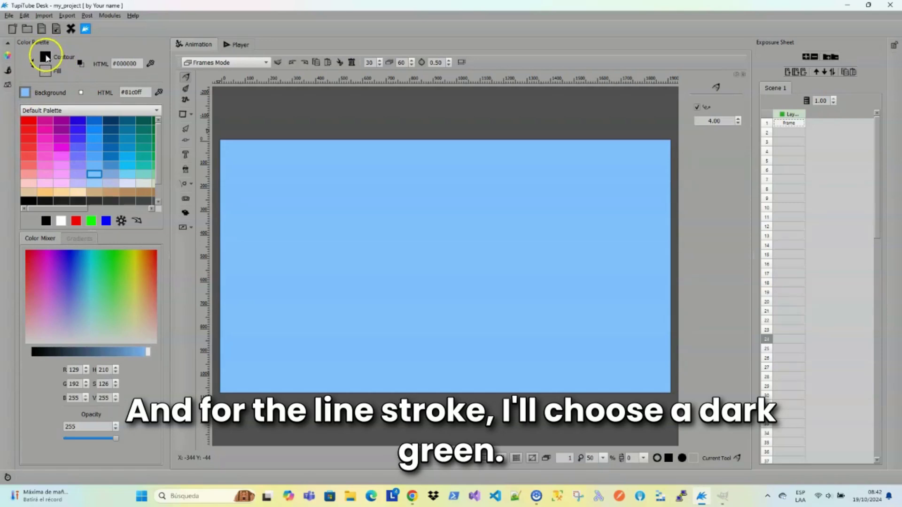
{"action": "left_click", "coordinate": [44, 57]}
{"action": "left_click_drag", "start_coordinate": [81, 209], "coordinate": [97, 210]}
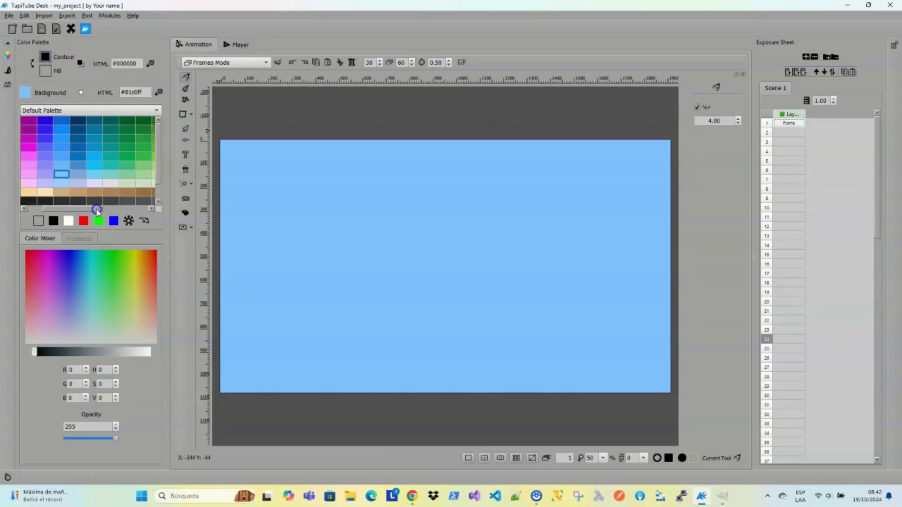
{"action": "left_click", "coordinate": [131, 139]}
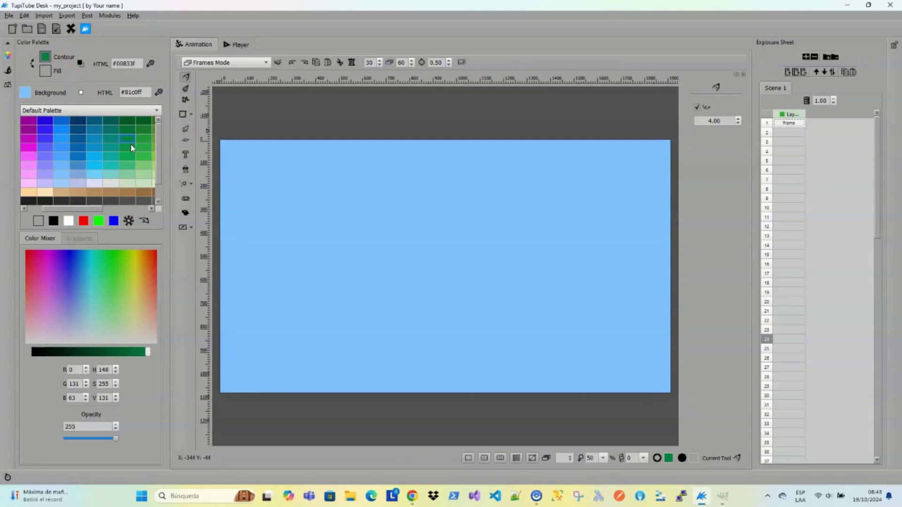
{"action": "left_click", "coordinate": [7, 55]}
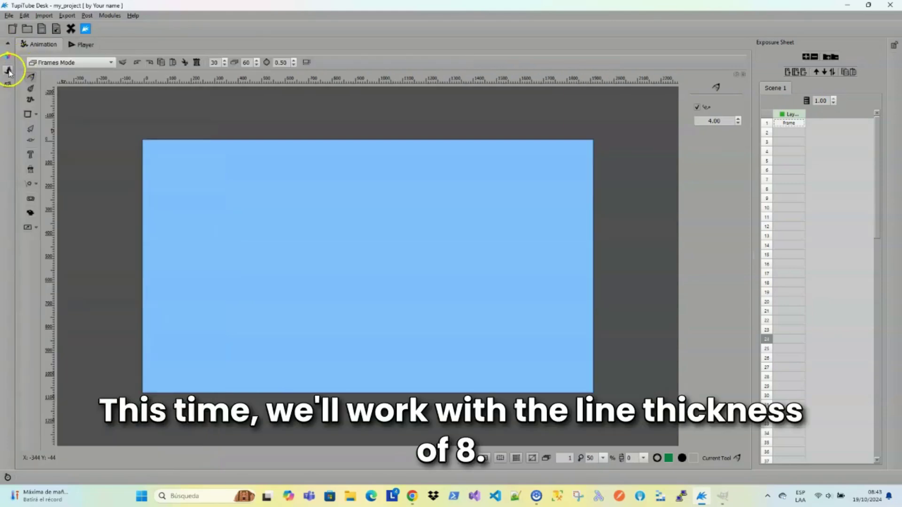
{"action": "left_click", "coordinate": [8, 70]}
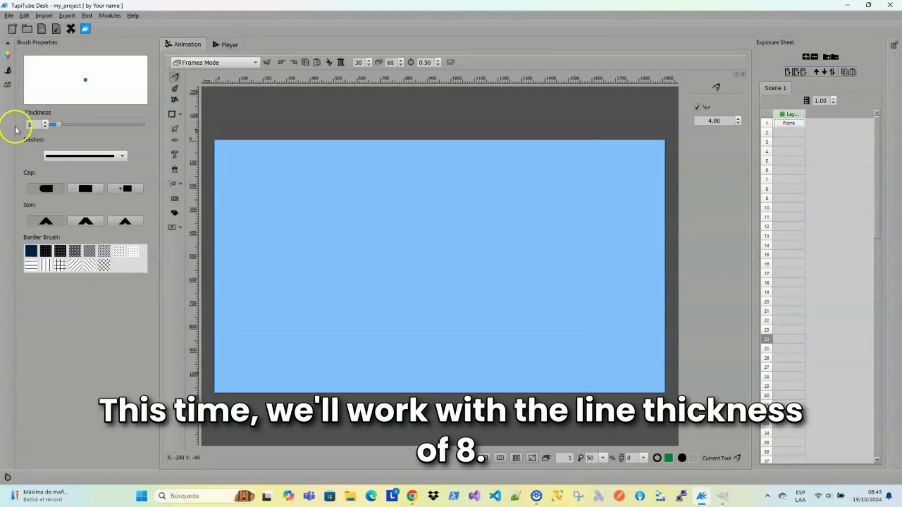
{"action": "left_click", "coordinate": [32, 125]}
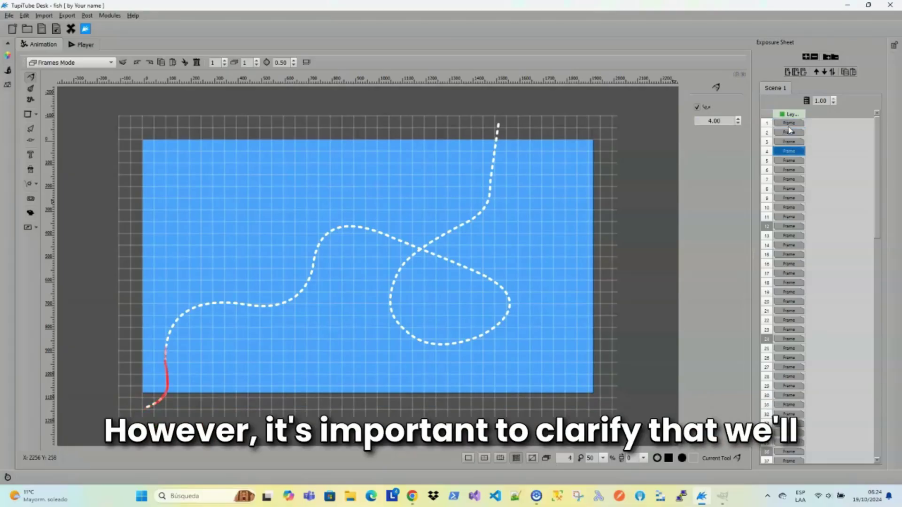
Step: Step through the fish and snake example frames, the green snake following the red dashed path
{"action": "key", "text": "Down"}
{"action": "key", "text": "Down"}
{"action": "key", "text": "Down"}
{"action": "key", "text": "Down"}
{"action": "key", "text": "Down"}
{"action": "key", "text": "Down"}
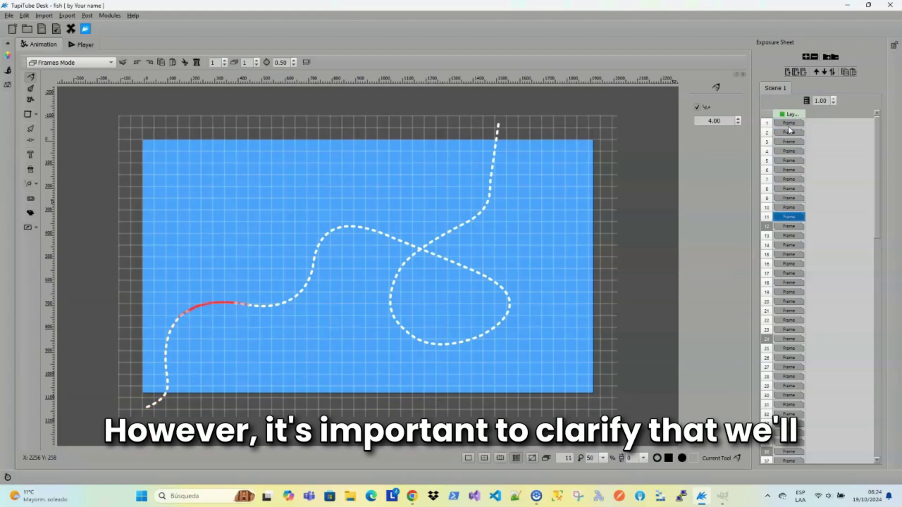
{"action": "key", "text": "Down"}
{"action": "key", "text": "Down"}
{"action": "key", "text": "Down"}
{"action": "key", "text": "Down"}
{"action": "key", "text": "Down"}
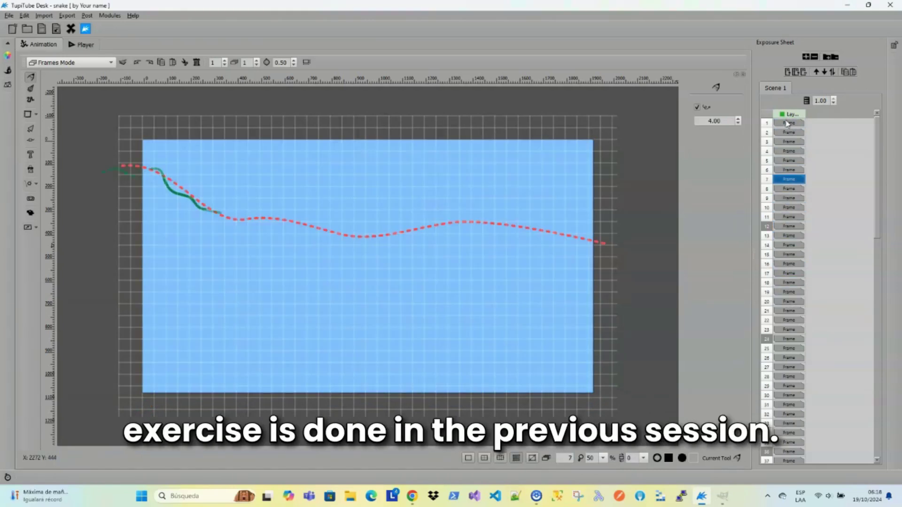
{"action": "key", "text": "Down"}
{"action": "key", "text": "Down"}
{"action": "key", "text": "Down"}
{"action": "key", "text": "Down"}
{"action": "key", "text": "Down"}
{"action": "key", "text": "Down"}
{"action": "key", "text": "Down"}
{"action": "key", "text": "Down"}
{"action": "key", "text": "Down"}
{"action": "key", "text": "Down"}
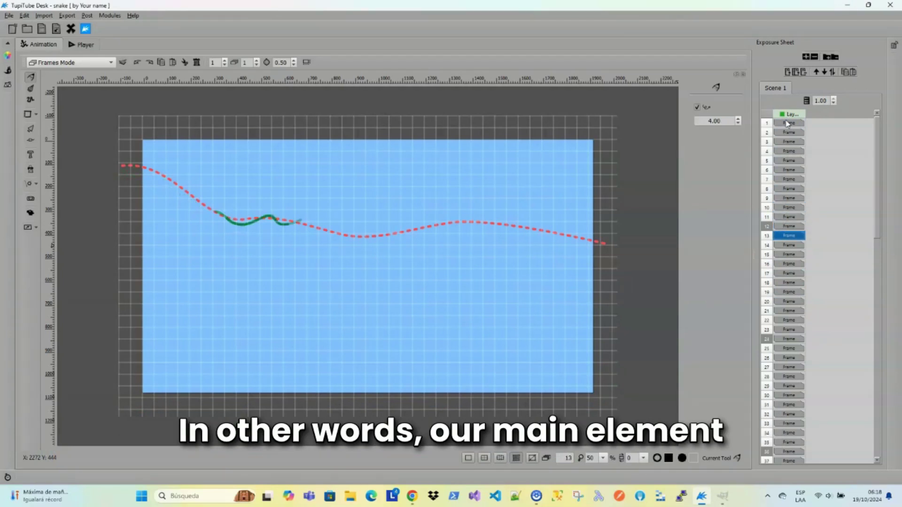
{"action": "key", "text": "Down"}
{"action": "key", "text": "Down"}
{"action": "key", "text": "Down"}
{"action": "key", "text": "Down"}
{"action": "key", "text": "Down"}
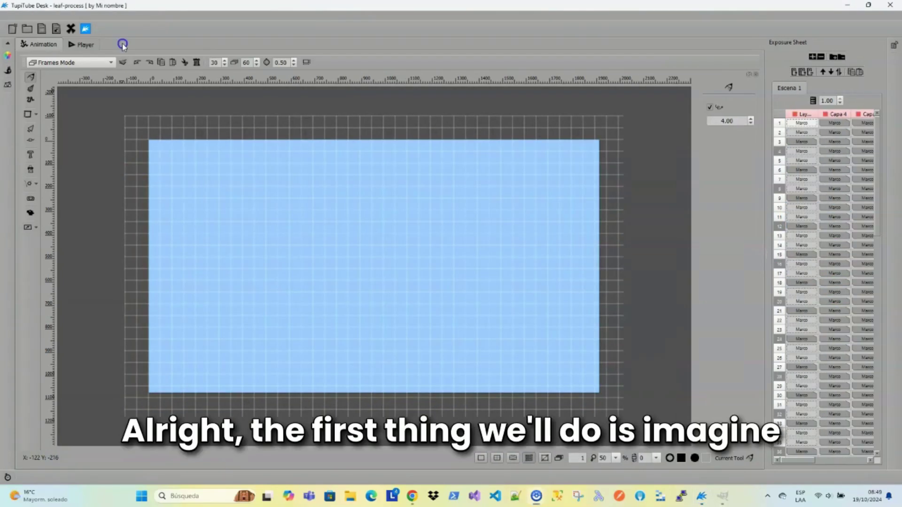
Step: Show the white dashed zigzag path layer and select frame 1 of the first layer
{"action": "left_click", "coordinate": [123, 46]}
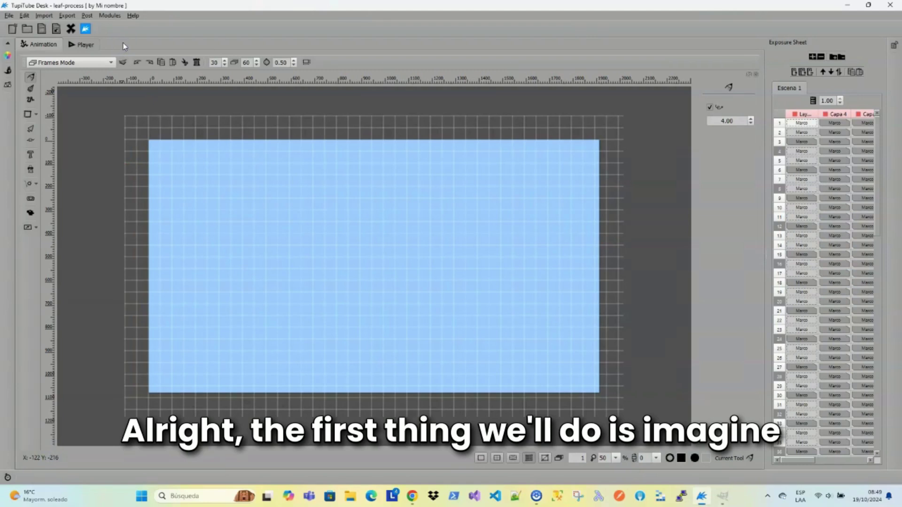
{"action": "left_click", "coordinate": [168, 34]}
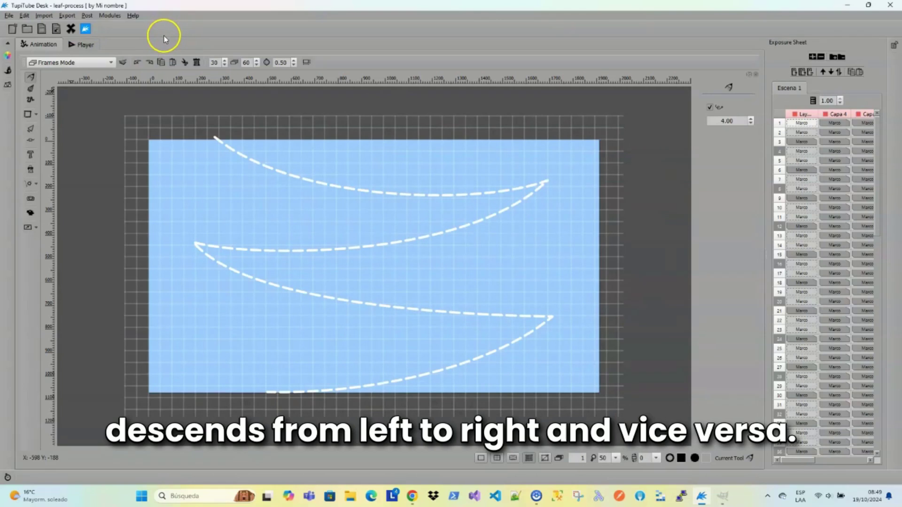
{"action": "left_click", "coordinate": [795, 119]}
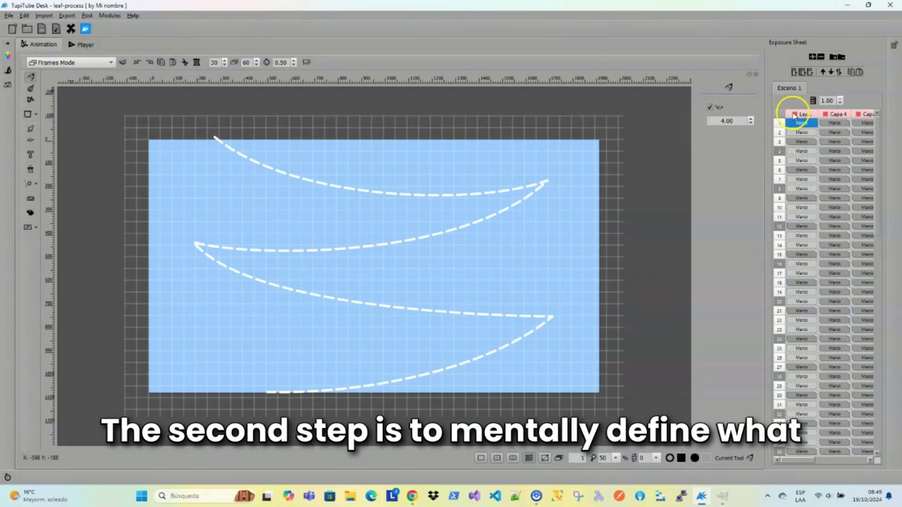
{"action": "left_click", "coordinate": [793, 114]}
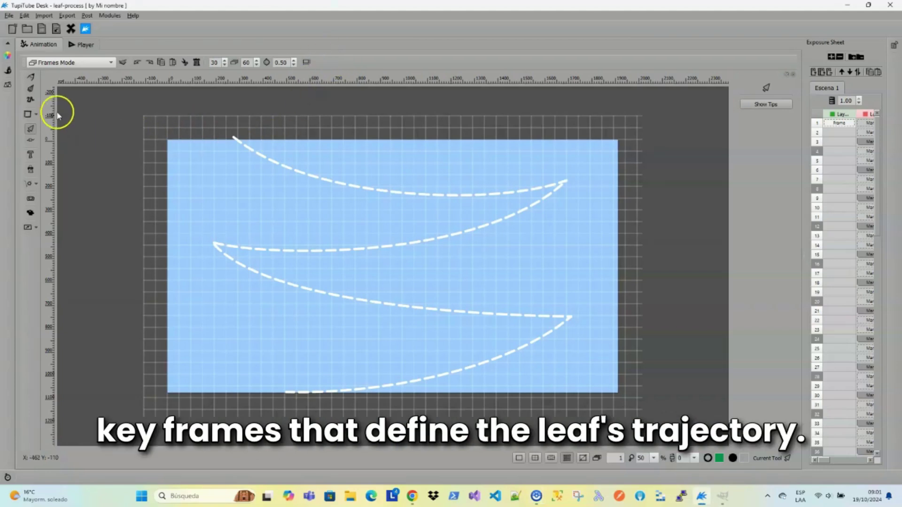
Step: Draw the green leaf at the path's start on frame 1 and halfway along the first curve on frame 2
{"action": "left_click", "coordinate": [30, 77]}
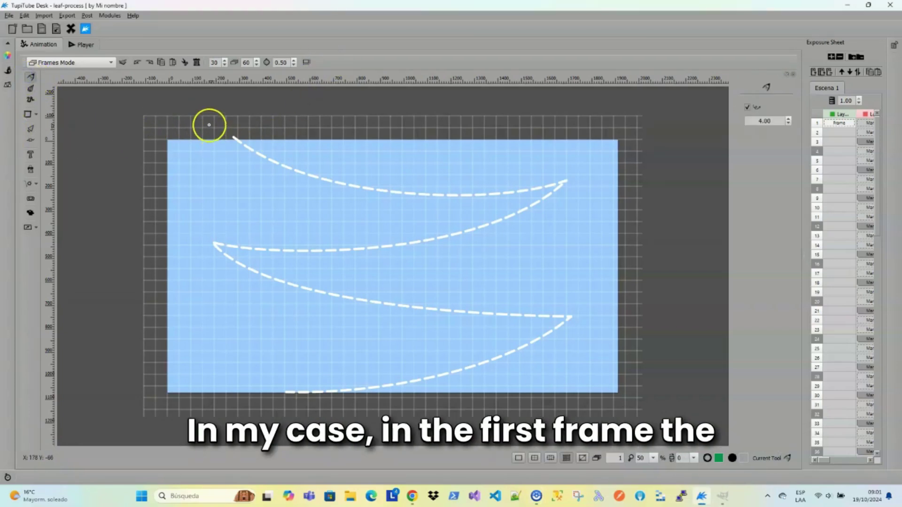
{"action": "left_click_drag", "start_coordinate": [218, 130], "coordinate": [232, 135]}
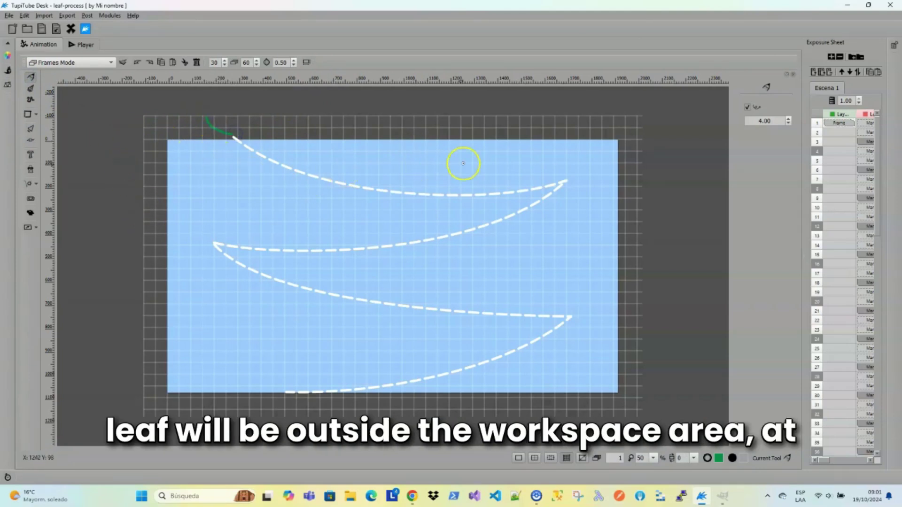
{"action": "left_click", "coordinate": [840, 124]}
{"action": "left_click", "coordinate": [847, 134]}
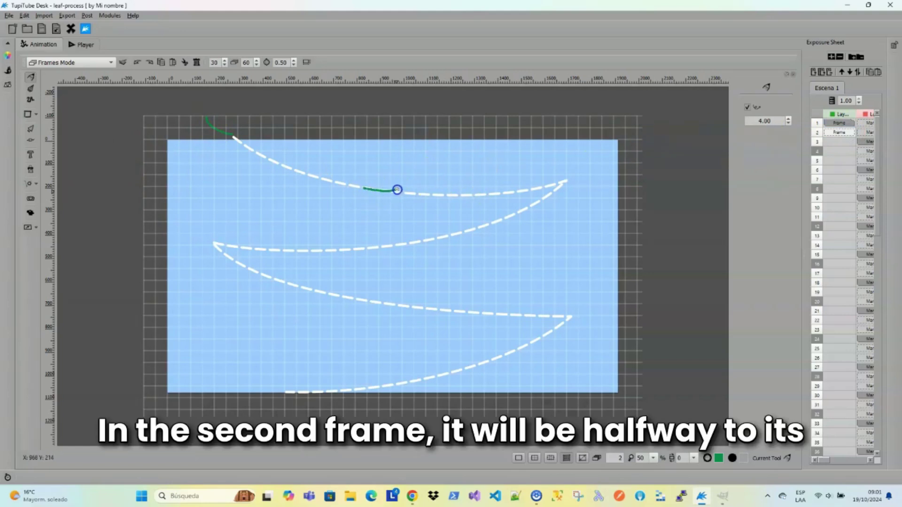
{"action": "left_click_drag", "start_coordinate": [397, 190], "coordinate": [403, 188]}
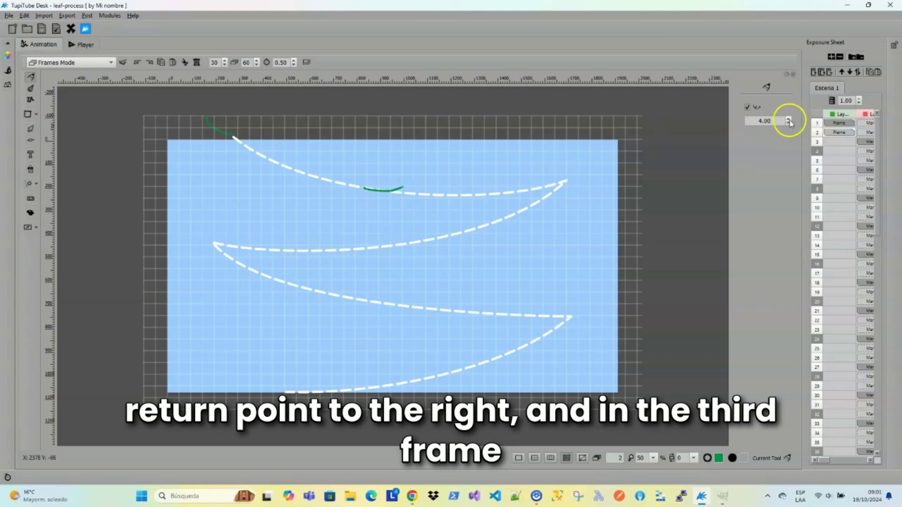
Step: Create leaf frames 3 through 9 for the leaf's next positions down the path
{"action": "left_click", "coordinate": [840, 141]}
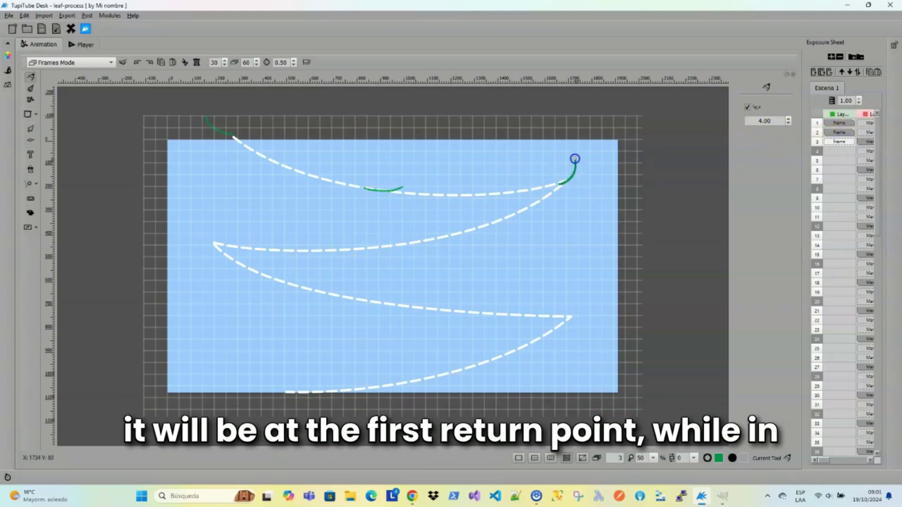
{"action": "left_click", "coordinate": [841, 150]}
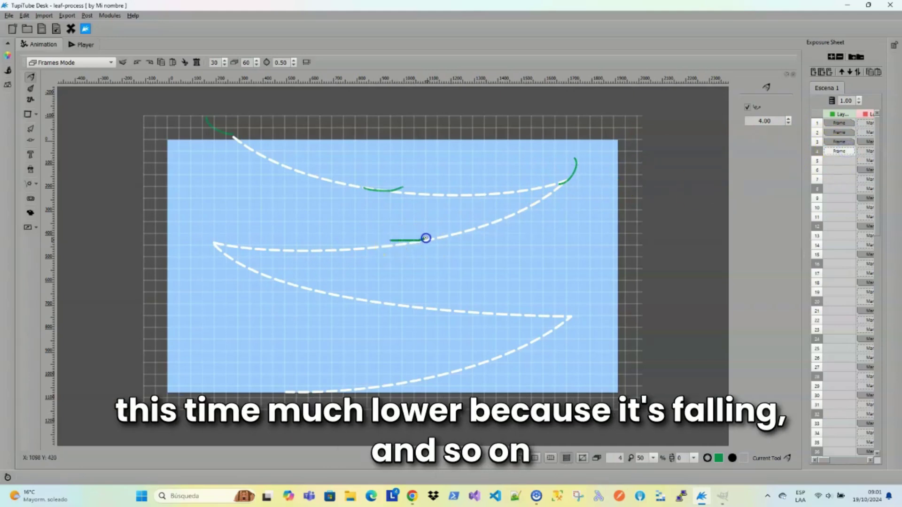
{"action": "left_click", "coordinate": [840, 160]}
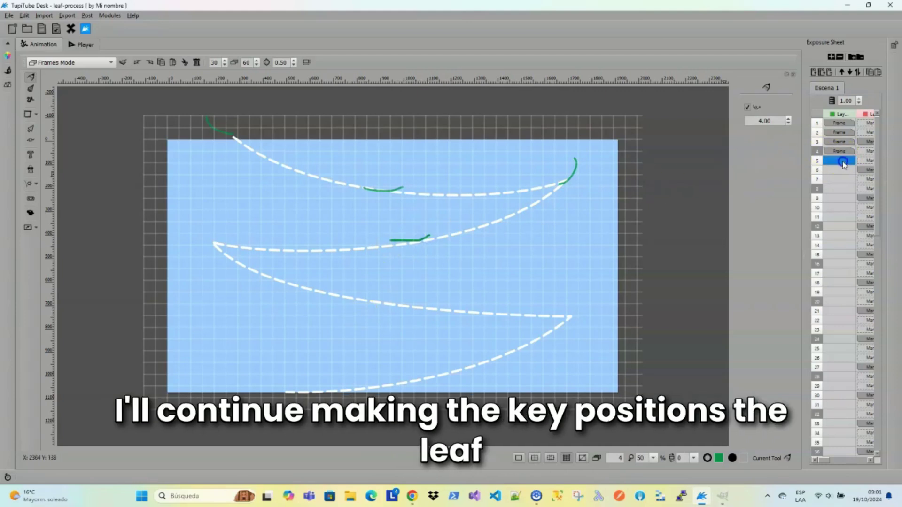
{"action": "left_click", "coordinate": [839, 169]}
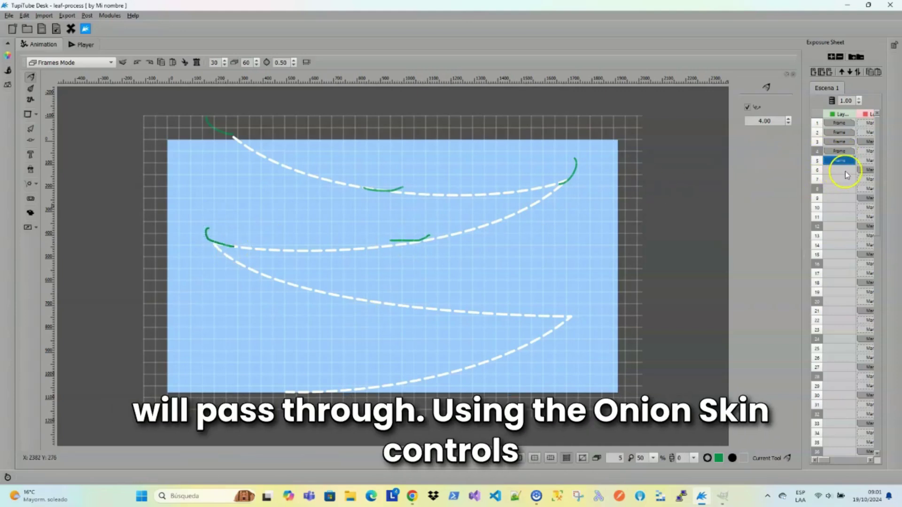
{"action": "left_click", "coordinate": [839, 179]}
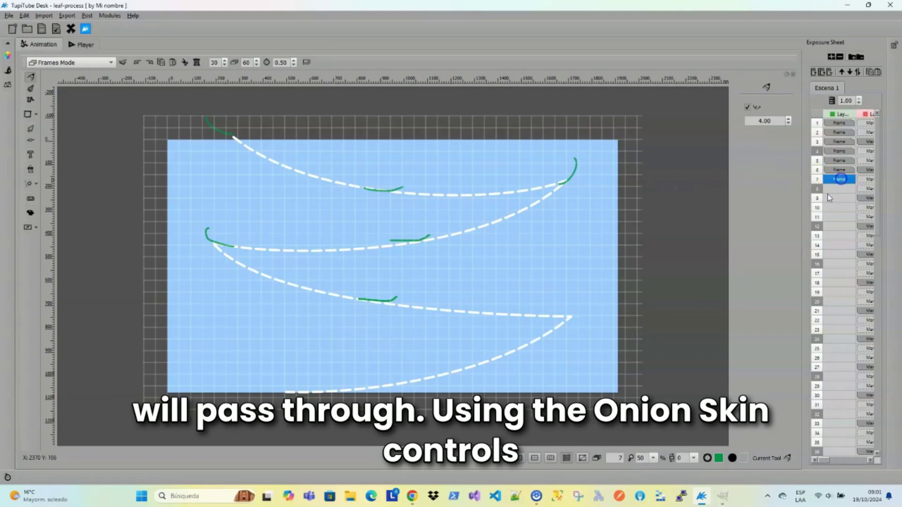
{"action": "left_click", "coordinate": [839, 188]}
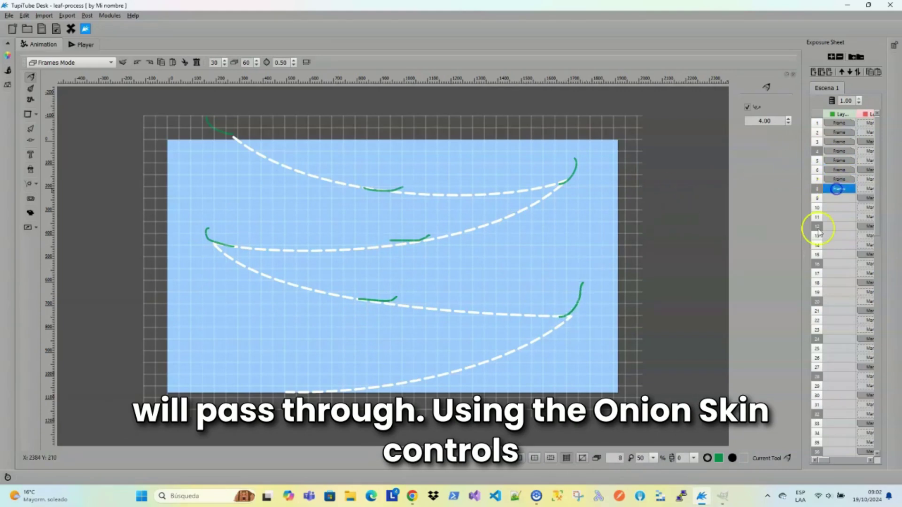
{"action": "left_click", "coordinate": [839, 198]}
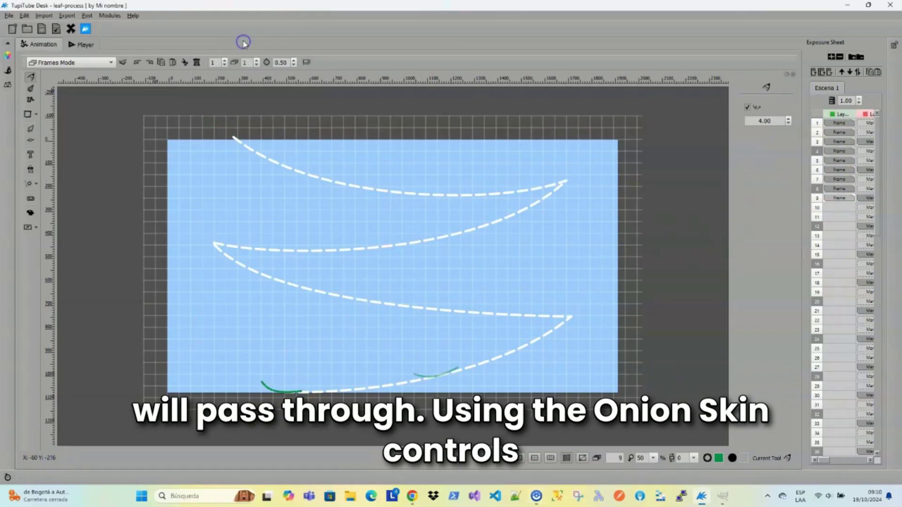
Step: Raise the previous-frames onion skin so all eight earlier leaf frames show at once
{"action": "left_click", "coordinate": [224, 60]}
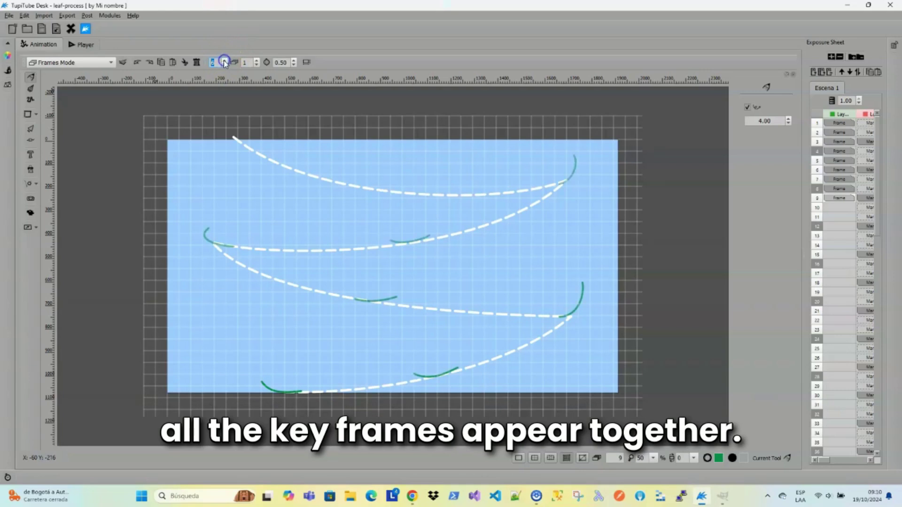
{"action": "left_click", "coordinate": [224, 62]}
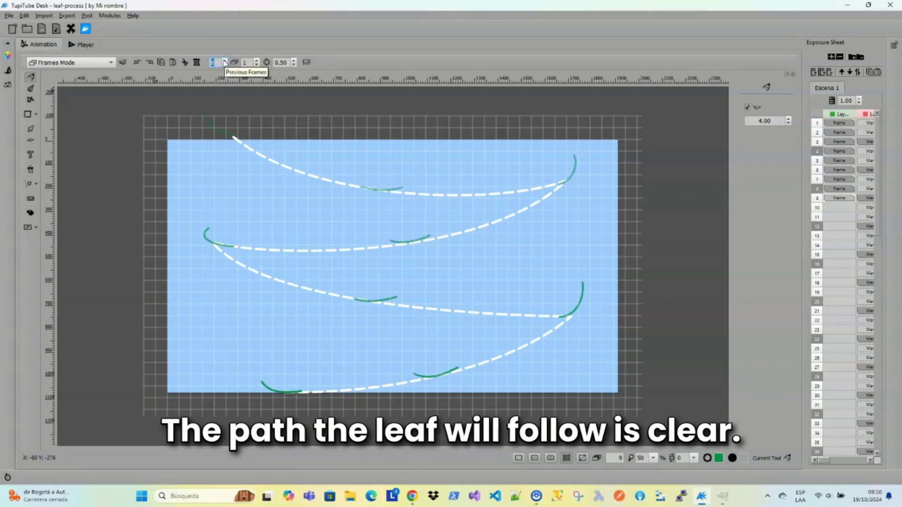
{"action": "left_click", "coordinate": [254, 23]}
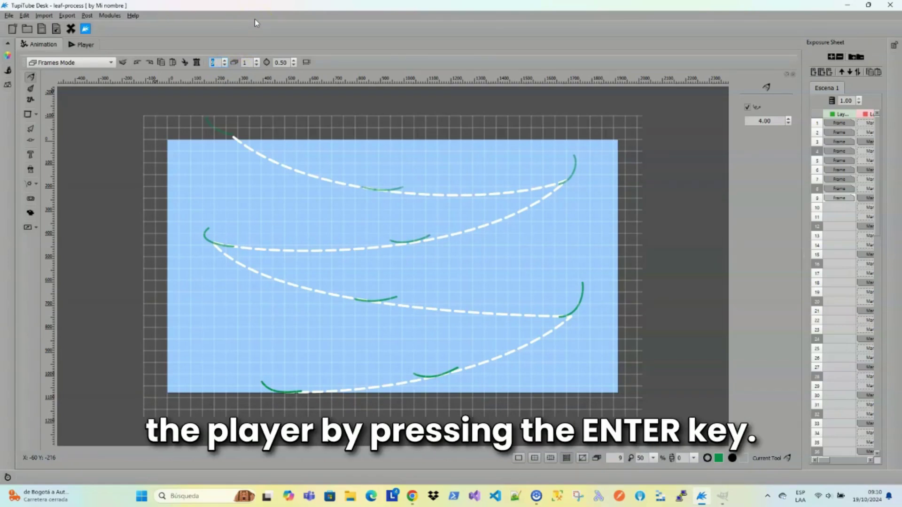
{"action": "key", "text": "Return"}
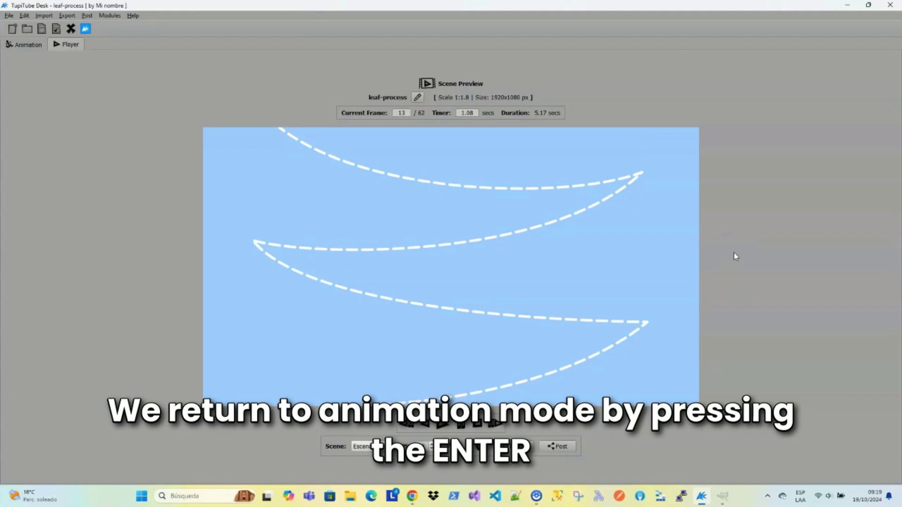
{"action": "key", "text": "Return"}
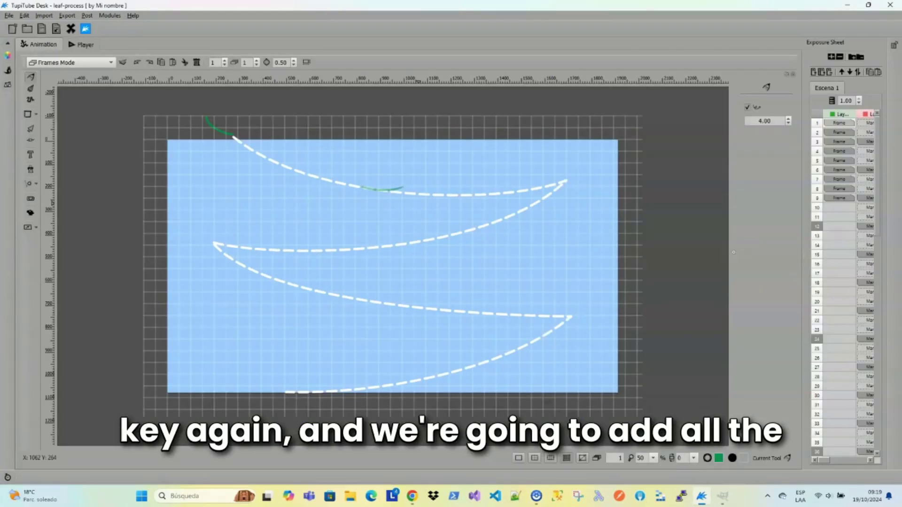
Step: Insert a frame after frame 1 and draw an in-between leaf on the upper dashed curve
{"action": "left_click", "coordinate": [845, 124]}
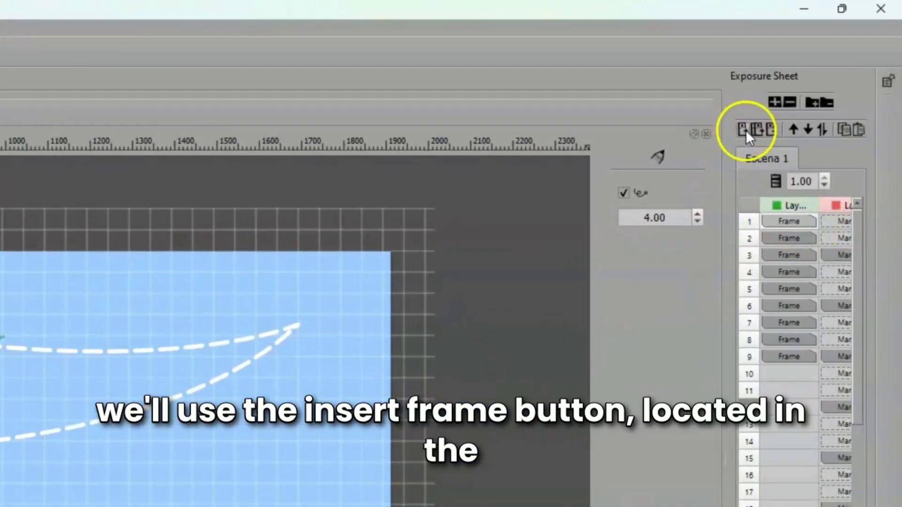
{"action": "left_click", "coordinate": [741, 128]}
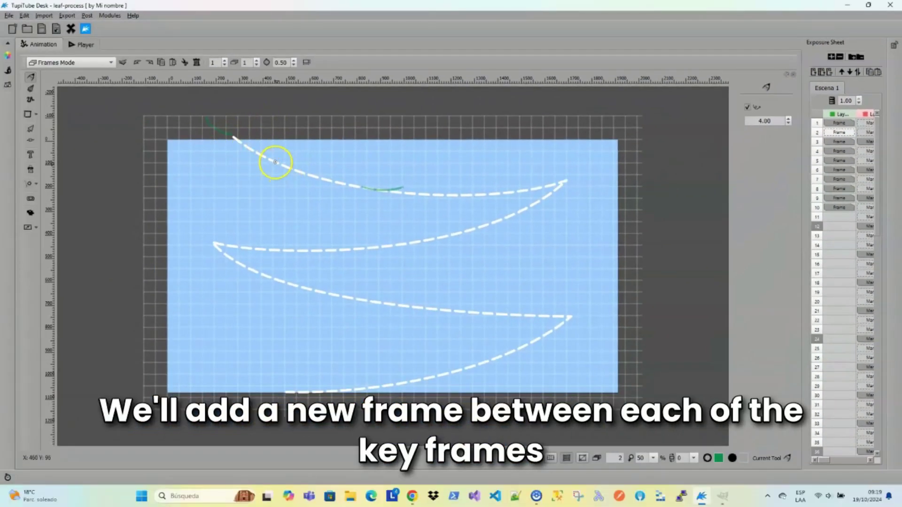
{"action": "left_click_drag", "start_coordinate": [278, 163], "coordinate": [288, 169]}
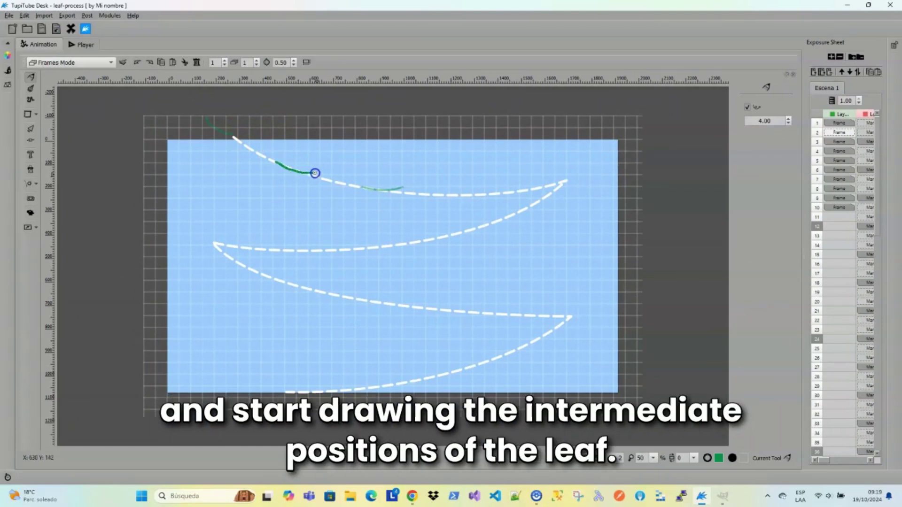
Step: Finish the frame-2 leaf and insert further in-between frames, reshaping each leaf's nodes
{"action": "left_click", "coordinate": [244, 228]}
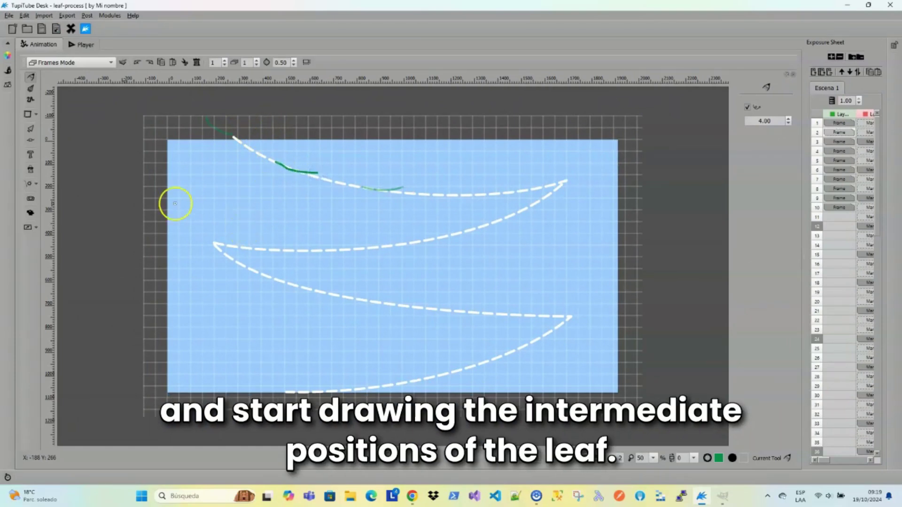
{"action": "left_click", "coordinate": [30, 140]}
{"action": "left_click", "coordinate": [284, 170]}
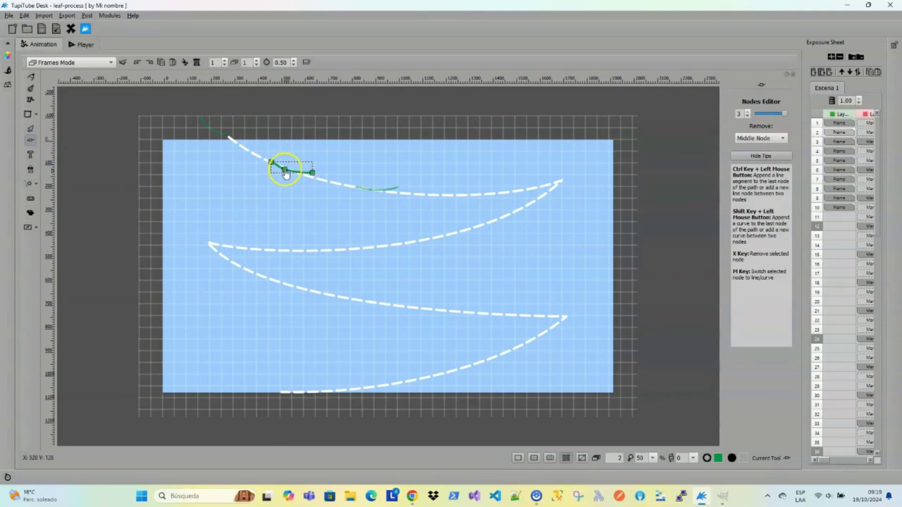
{"action": "left_click", "coordinate": [814, 72]}
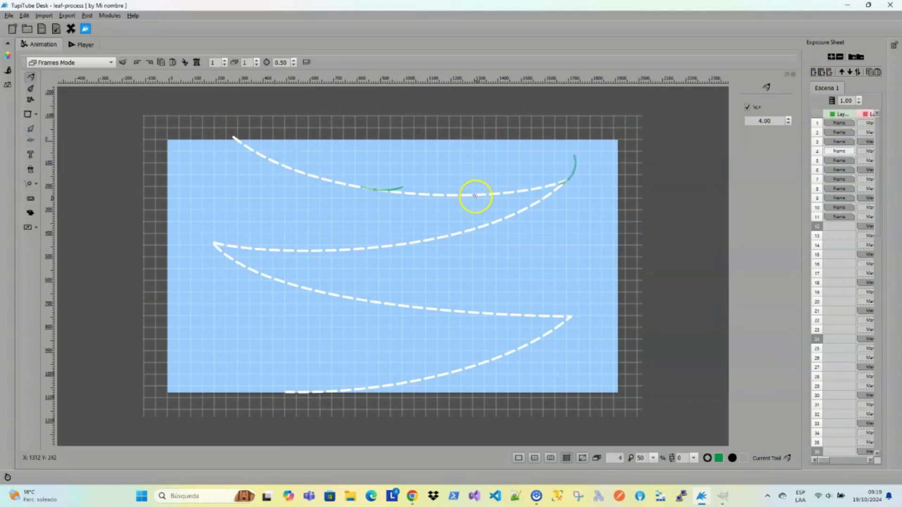
{"action": "key", "text": "n"}
{"action": "left_click", "coordinate": [293, 127]}
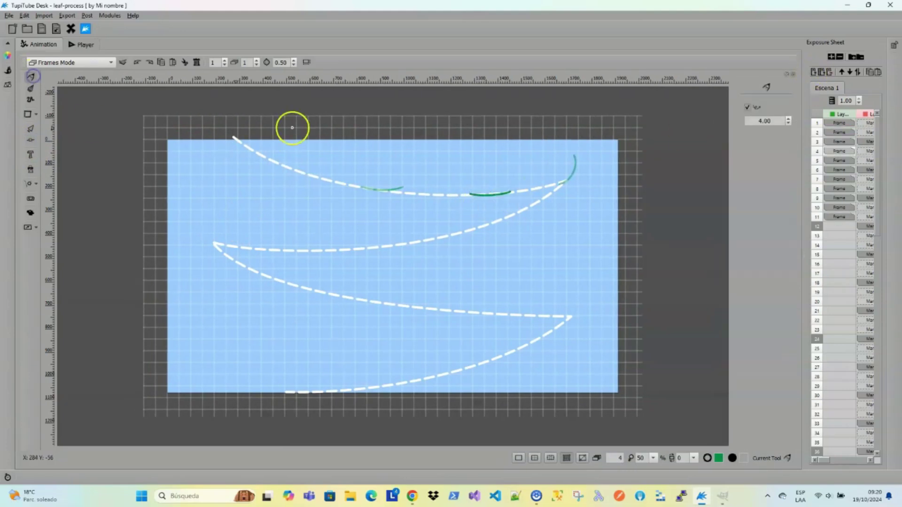
{"action": "left_click", "coordinate": [814, 71]}
{"action": "key", "text": "n"}
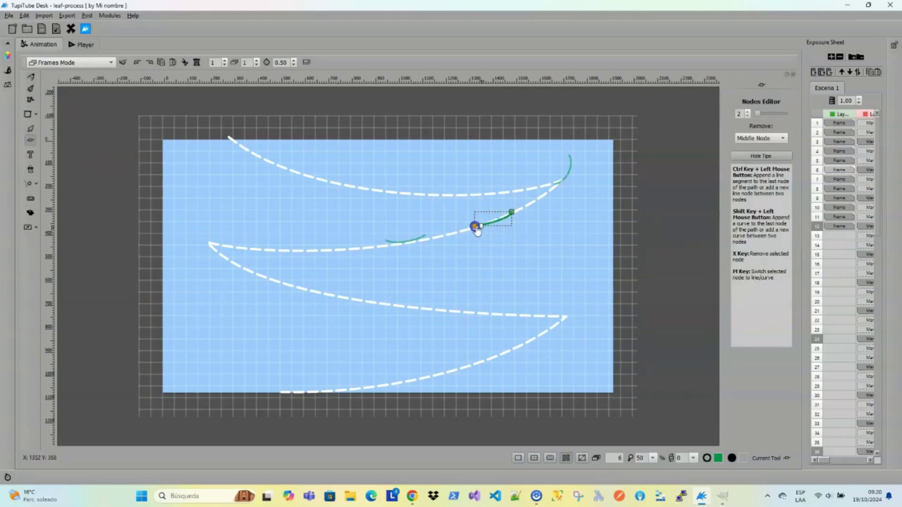
{"action": "left_click", "coordinate": [838, 185]}
{"action": "left_click", "coordinate": [286, 239]}
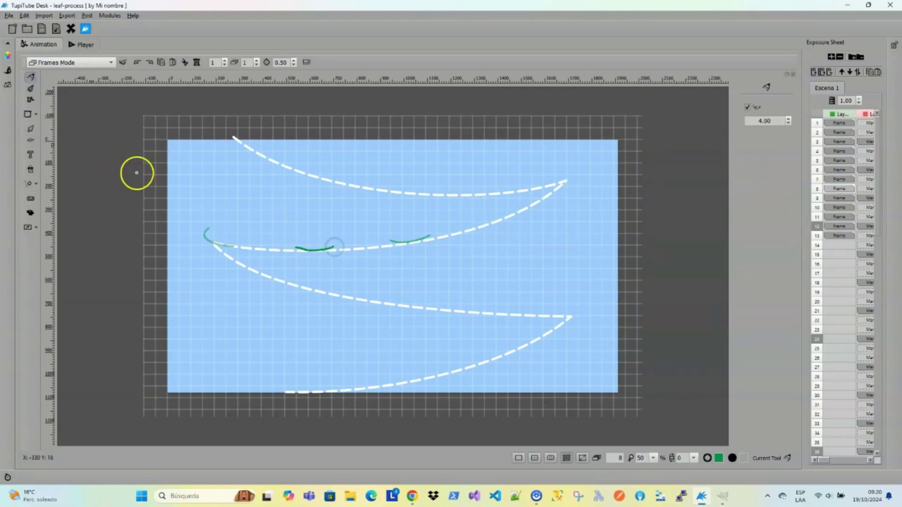
{"action": "key", "text": "n"}
{"action": "left_click", "coordinate": [298, 249]}
Step: Insert in-betweens after frame 9 with leaves drawn along the third dashed curve
{"action": "left_click", "coordinate": [839, 198]}
{"action": "left_click", "coordinate": [839, 207]}
{"action": "key", "text": "p"}
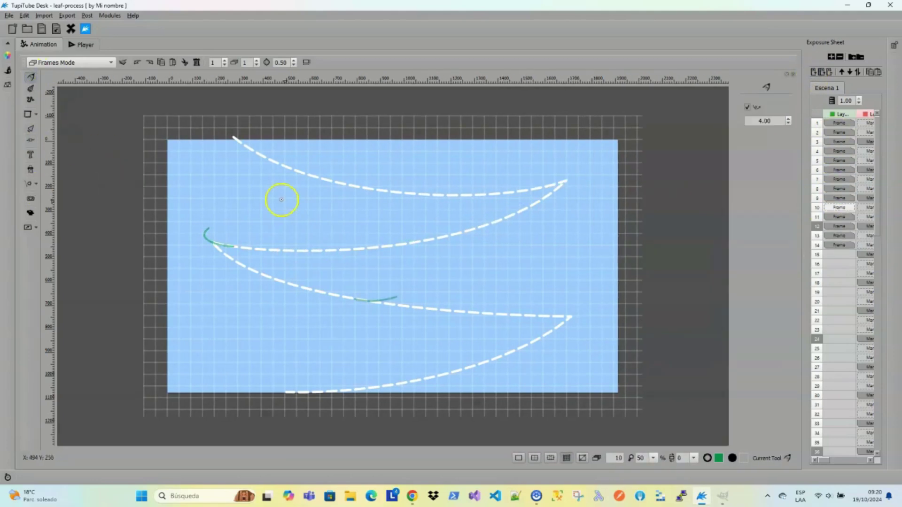
{"action": "left_click_drag", "start_coordinate": [259, 271], "coordinate": [308, 282]}
{"action": "key", "text": "n"}
{"action": "left_click", "coordinate": [273, 277]}
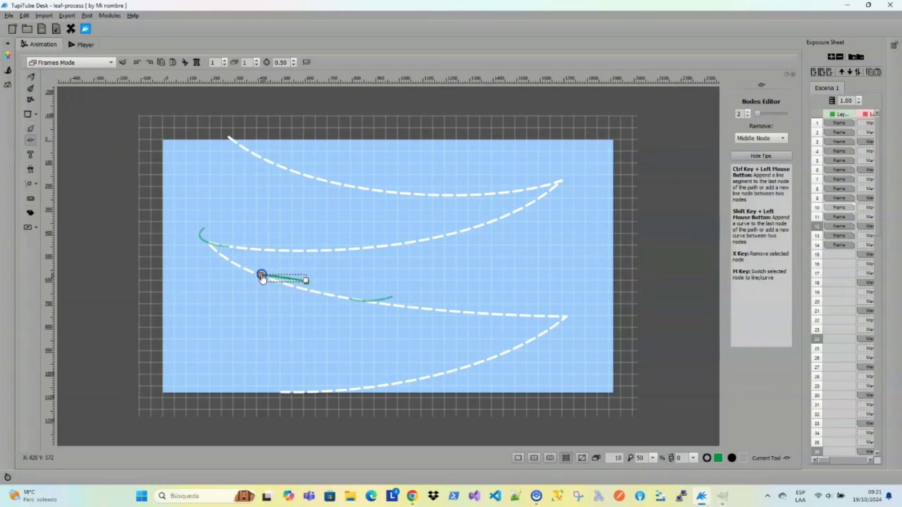
{"action": "left_click", "coordinate": [839, 217]}
{"action": "left_click", "coordinate": [839, 226]}
{"action": "key", "text": "p"}
{"action": "left_click_drag", "start_coordinate": [465, 311], "coordinate": [506, 302]}
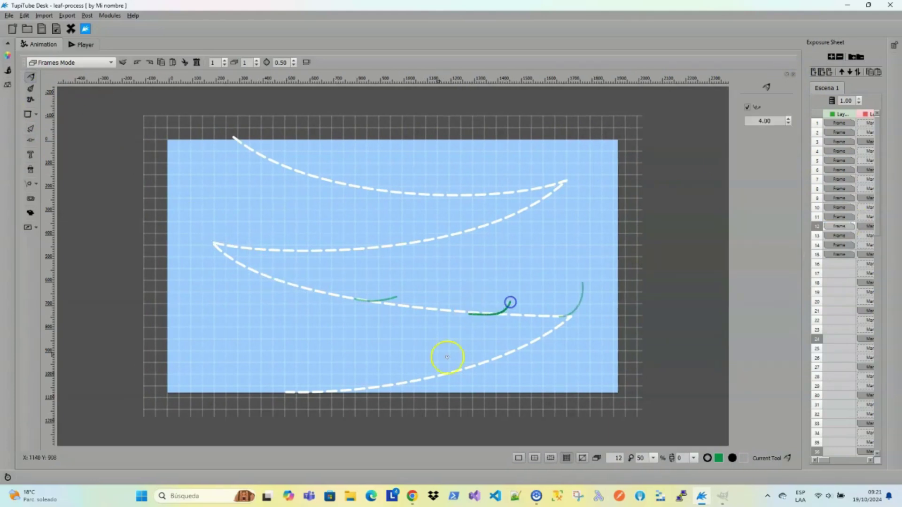
{"action": "key", "text": "n"}
{"action": "left_click", "coordinate": [464, 314]}
Step: Add in-between leaves on the lowest curve and near the bottom, then preview the 18 frames
{"action": "left_click", "coordinate": [839, 245]}
{"action": "left_click", "coordinate": [31, 77]}
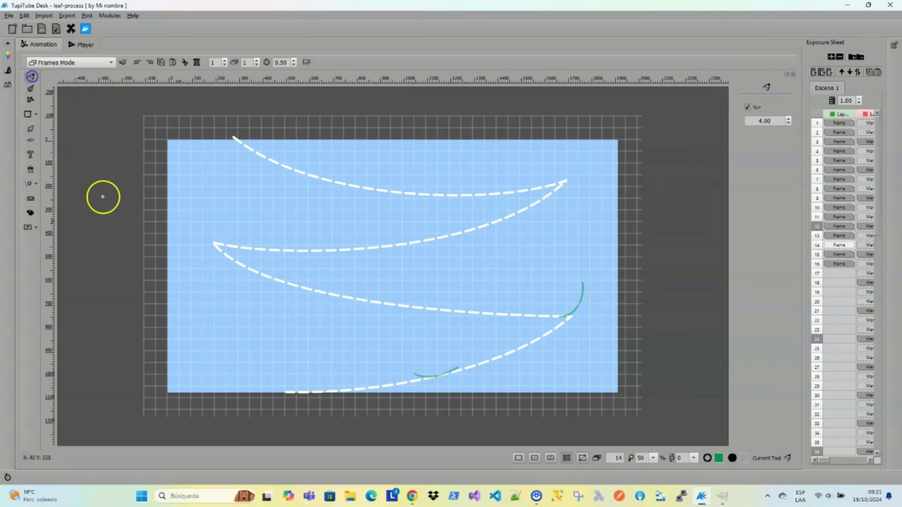
{"action": "left_click_drag", "start_coordinate": [504, 350], "coordinate": [530, 338]}
{"action": "key", "text": "n"}
{"action": "left_click", "coordinate": [508, 348]}
{"action": "left_click", "coordinate": [839, 264]}
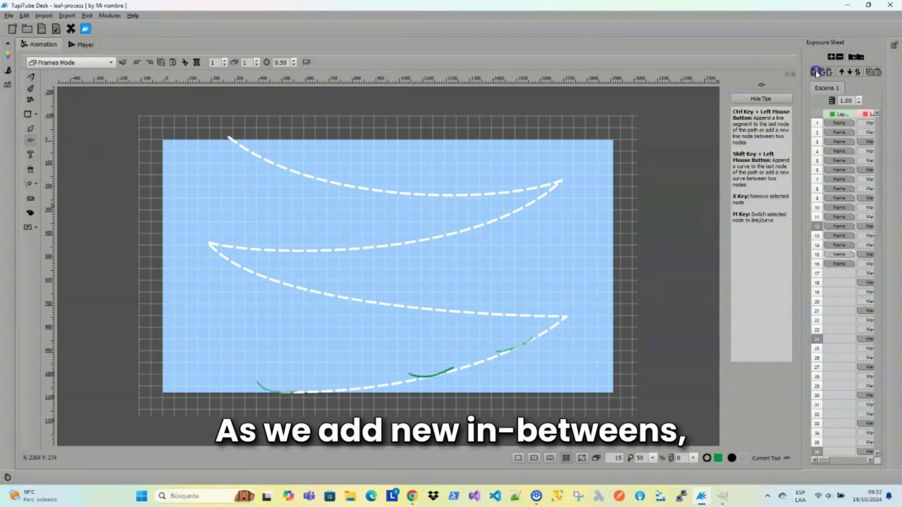
{"action": "left_click", "coordinate": [41, 79]}
{"action": "left_click_drag", "start_coordinate": [331, 385], "coordinate": [373, 388]}
{"action": "key", "text": "n"}
{"action": "left_click", "coordinate": [352, 387]}
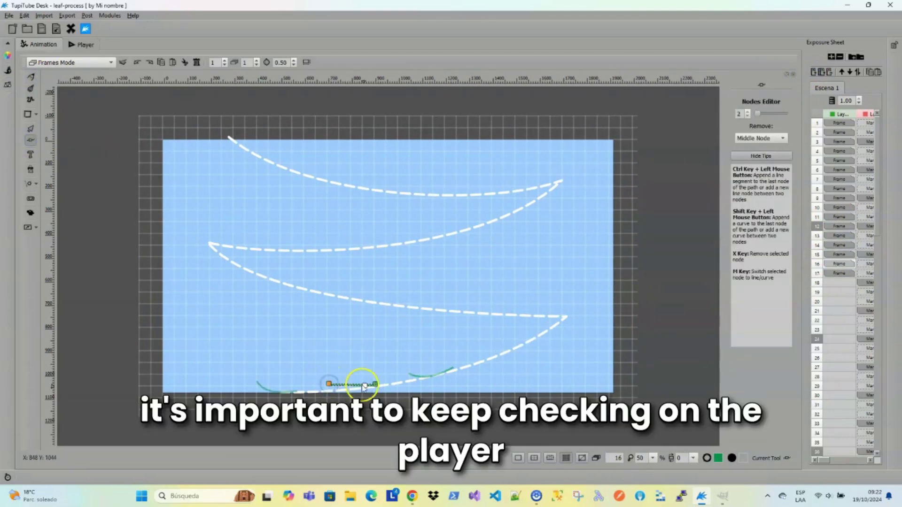
{"action": "key", "text": "ctrl+2"}
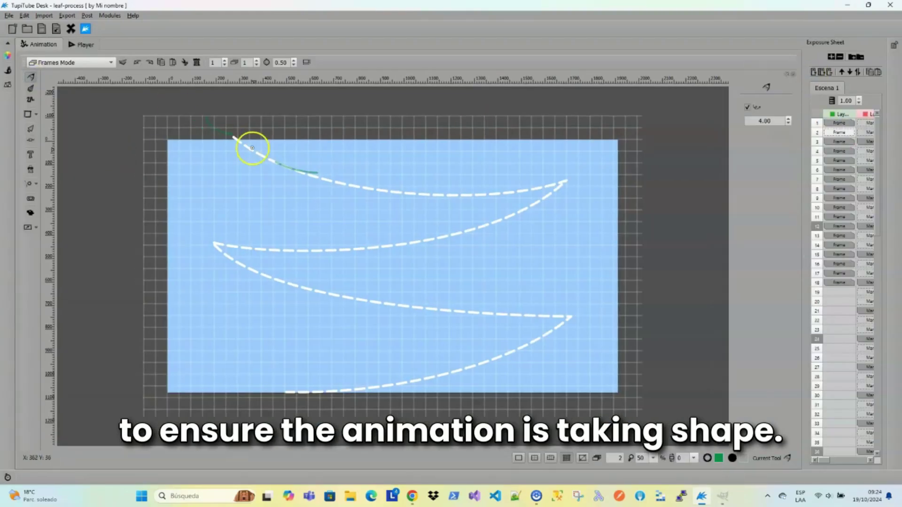
Step: Drag the frame-8 leaf's right-end nodes lower so it bends around the path's first right turn
{"action": "key", "text": "n"}
{"action": "left_click", "coordinate": [316, 157]}
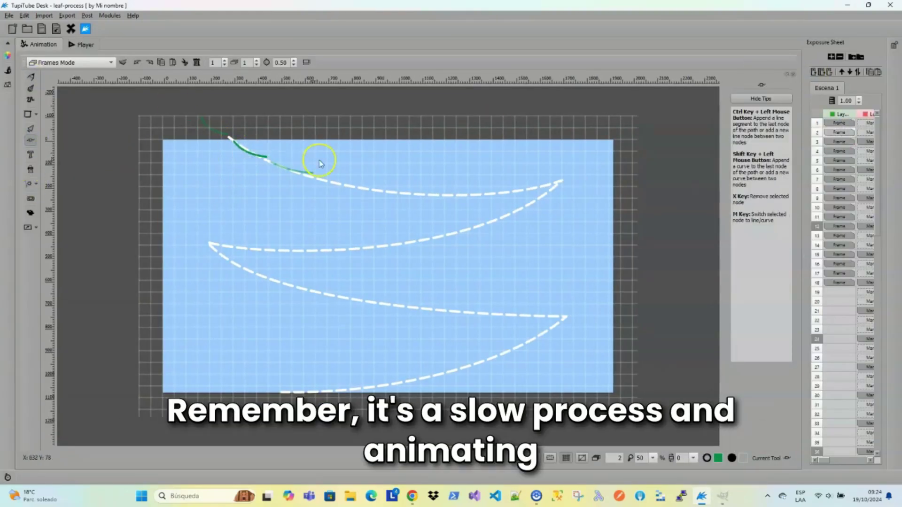
{"action": "left_click", "coordinate": [839, 150]}
{"action": "left_click", "coordinate": [341, 187]}
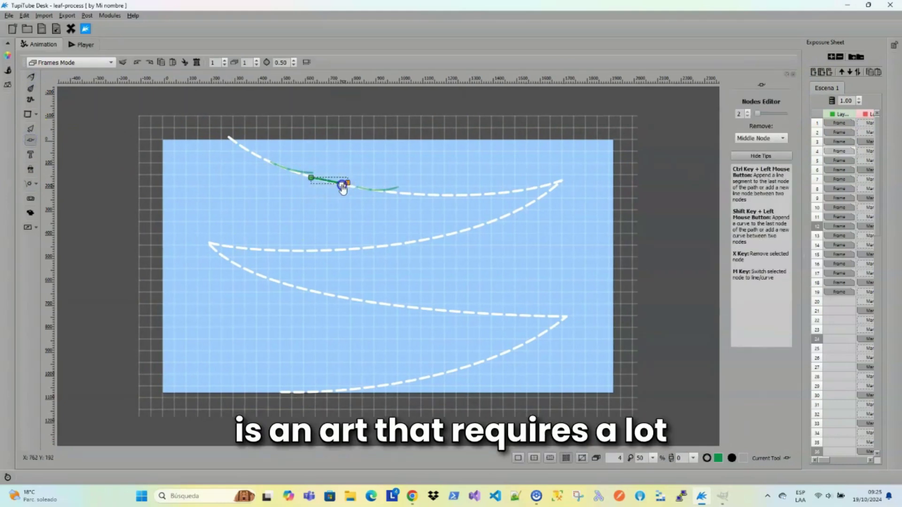
{"action": "left_click", "coordinate": [839, 170]}
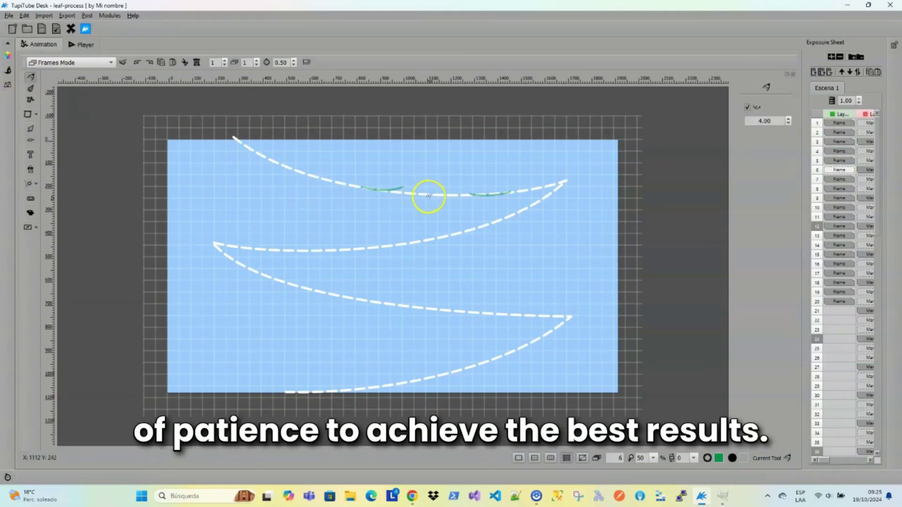
{"action": "key", "text": "n"}
{"action": "left_click", "coordinate": [466, 194]}
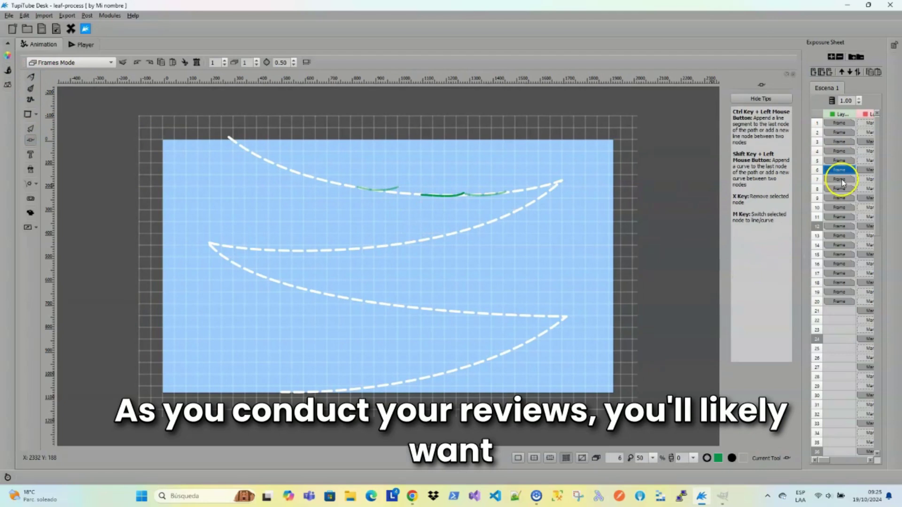
{"action": "left_click", "coordinate": [839, 188]}
{"action": "left_click", "coordinate": [535, 189]}
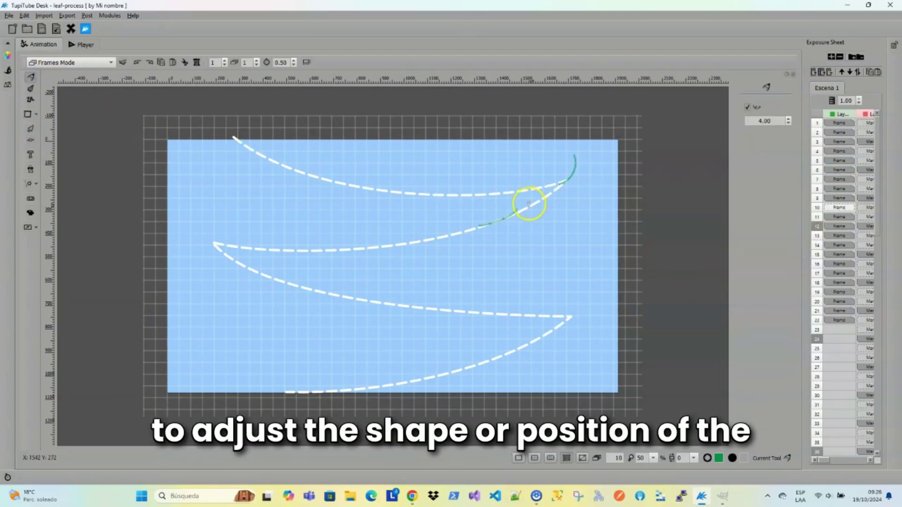
{"action": "left_click_drag", "start_coordinate": [528, 201], "coordinate": [548, 200]}
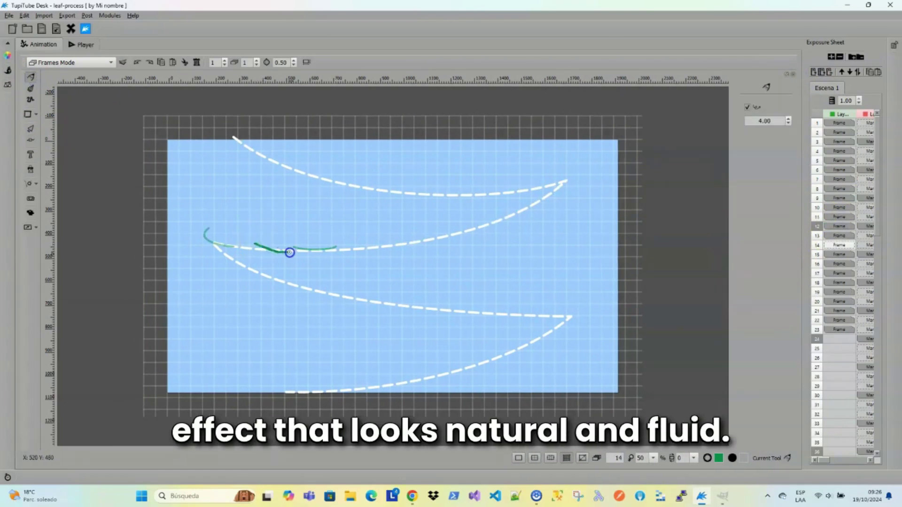
{"action": "left_click", "coordinate": [290, 252]}
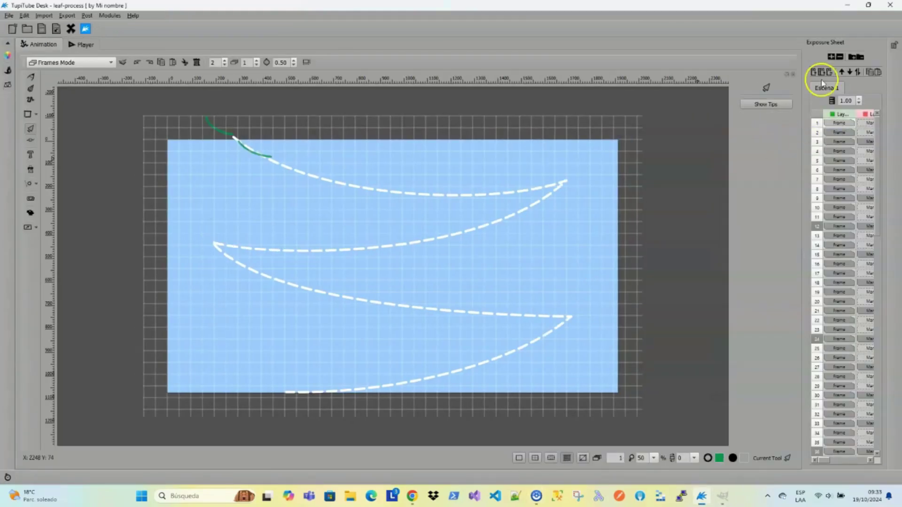
{"action": "left_click", "coordinate": [231, 143]}
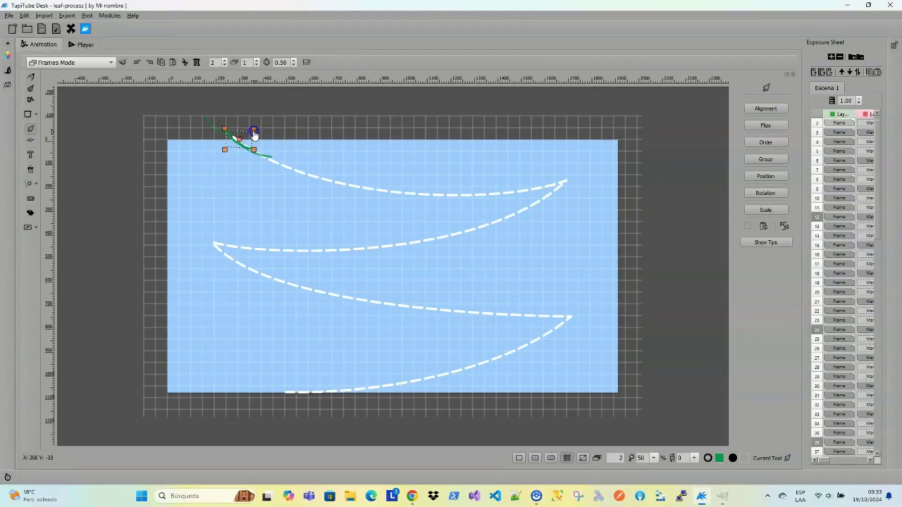
Step: Adjust the leaf strokes on frames 10 and 11 with the Nodes and Selection tools
{"action": "left_click", "coordinate": [839, 132]}
{"action": "left_click", "coordinate": [838, 132]}
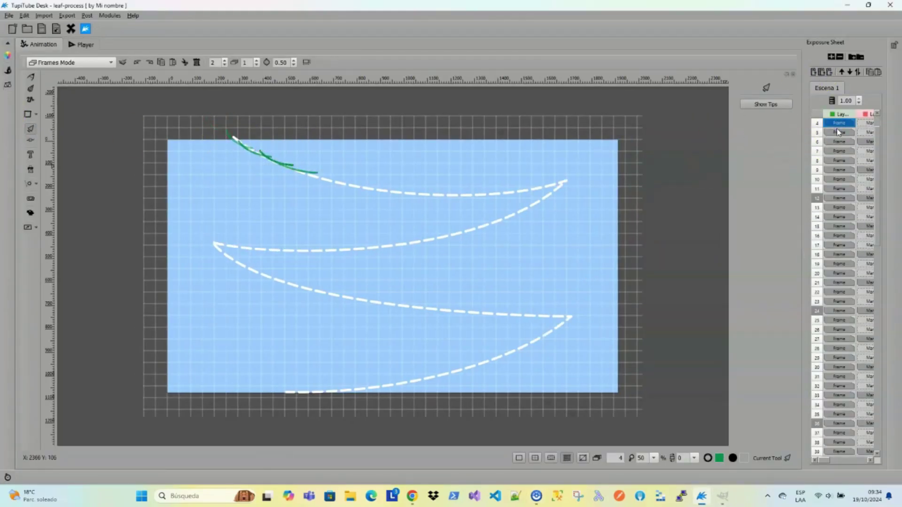
{"action": "left_click", "coordinate": [839, 188]}
{"action": "left_click", "coordinate": [676, 153]}
{"action": "left_click", "coordinate": [545, 181]}
{"action": "double_click", "coordinate": [559, 189]}
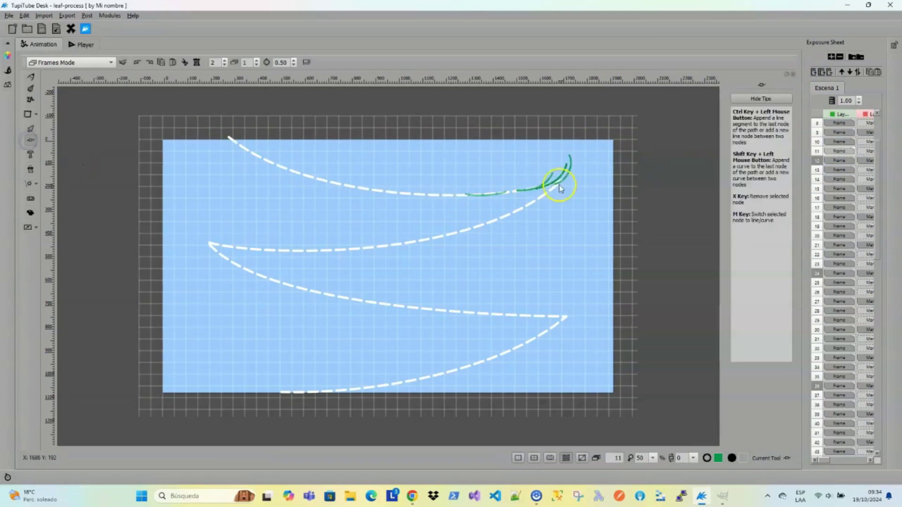
{"action": "key", "text": "Left"}
{"action": "key", "text": "o"}
{"action": "left_click", "coordinate": [499, 196]}
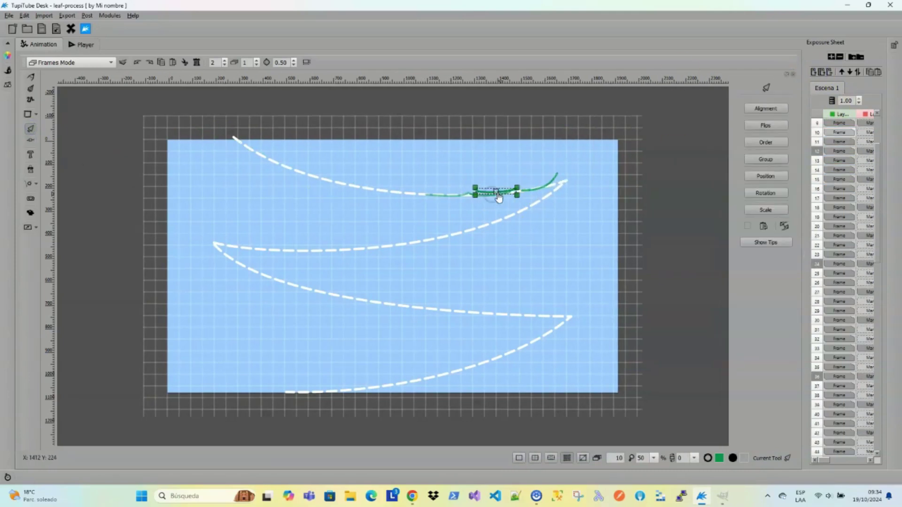
Step: Reshape the leaf stroke on frame 14 by editing its nodes
{"action": "left_click", "coordinate": [30, 128]}
{"action": "key", "text": "Right"}
{"action": "key", "text": "Right"}
{"action": "key", "text": "Right"}
{"action": "key", "text": "Right"}
{"action": "left_click", "coordinate": [30, 129]}
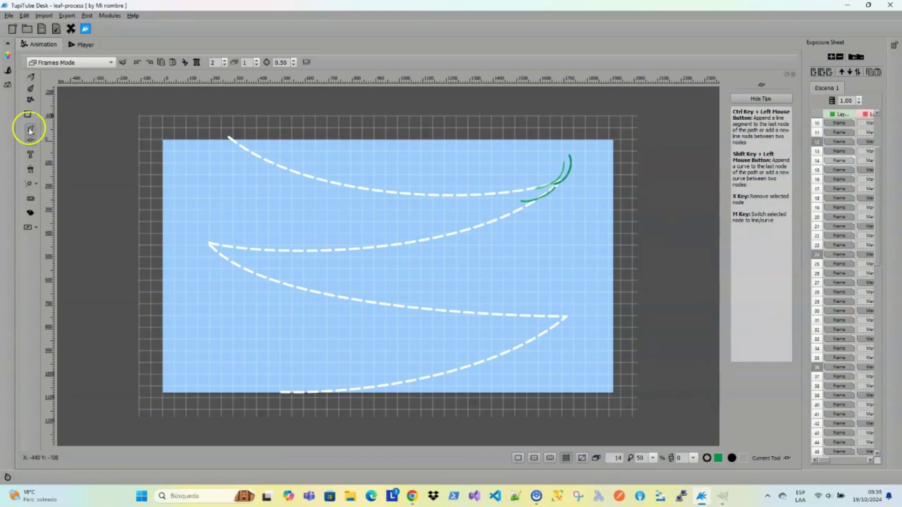
{"action": "left_click", "coordinate": [570, 165]}
{"action": "left_click", "coordinate": [581, 199]}
{"action": "left_click", "coordinate": [544, 195]}
{"action": "left_click", "coordinate": [833, 162]}
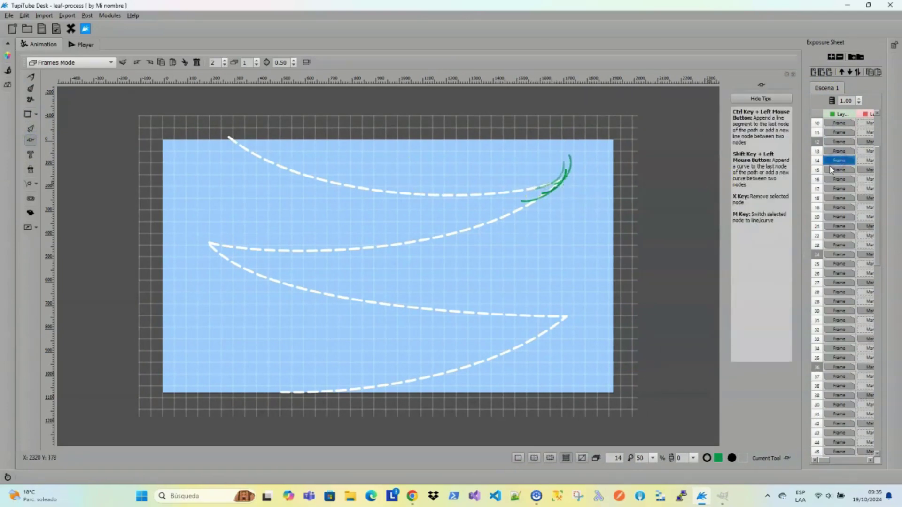
Step: Step through frames 19–23, selecting each leaf stroke to refine its nodes
{"action": "key", "text": "Down"}
{"action": "key", "text": "Down"}
{"action": "key", "text": "Down"}
{"action": "key", "text": "Down"}
{"action": "key", "text": "Down"}
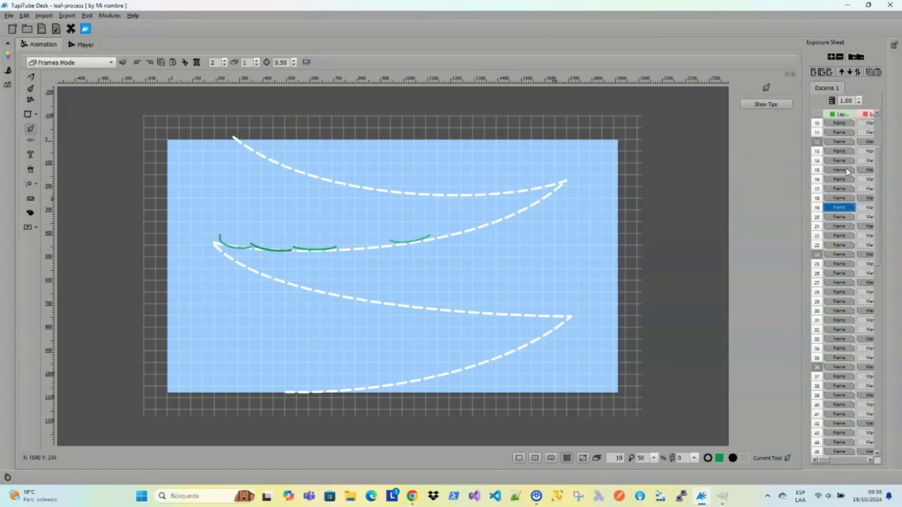
{"action": "key", "text": "Down"}
{"action": "key", "text": "n"}
{"action": "left_click", "coordinate": [237, 246]}
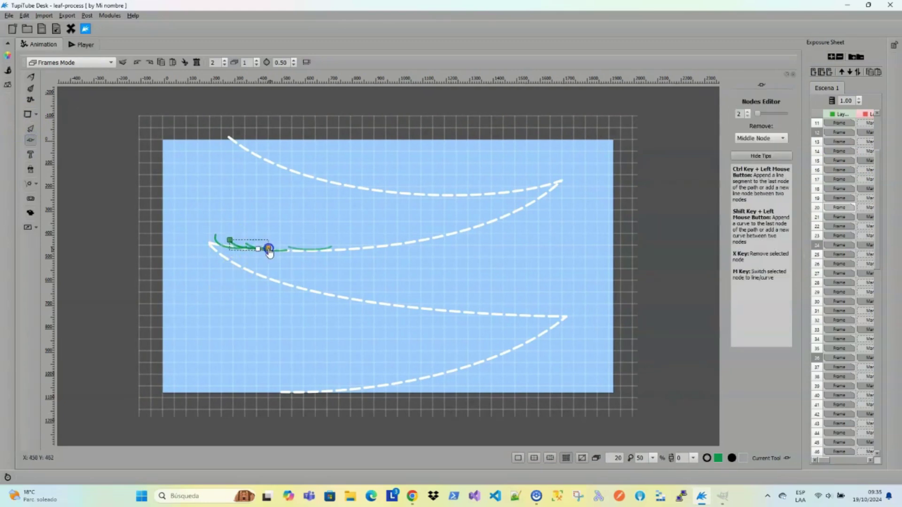
{"action": "key", "text": "Down"}
{"action": "key", "text": "Down"}
{"action": "left_click", "coordinate": [222, 252]}
{"action": "key", "text": "Down"}
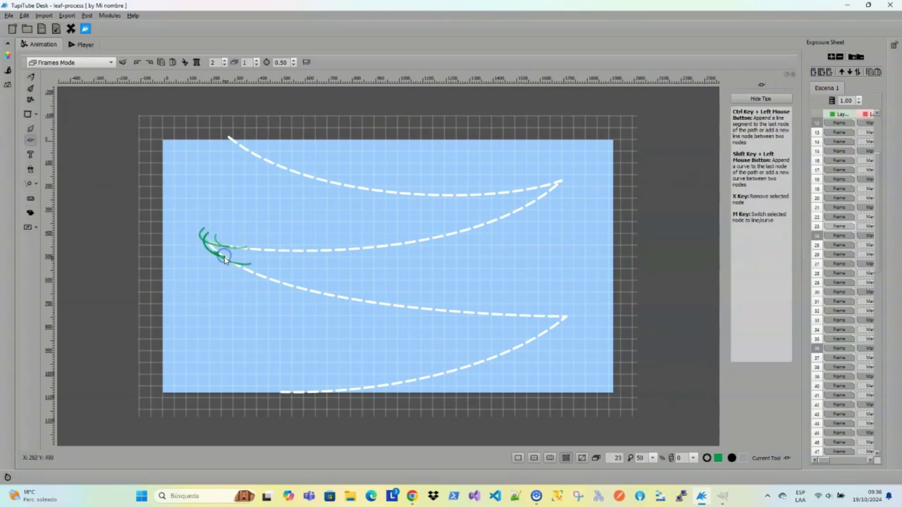
Step: Continue refining the leaf strokes through frames 23–29 with the Nodes tool
{"action": "key", "text": "Down"}
{"action": "key", "text": "Down"}
{"action": "key", "text": "Down"}
{"action": "left_click", "coordinate": [262, 268]}
{"action": "key", "text": "Down"}
{"action": "key", "text": "s"}
{"action": "key", "text": "Down"}
{"action": "key", "text": "Down"}
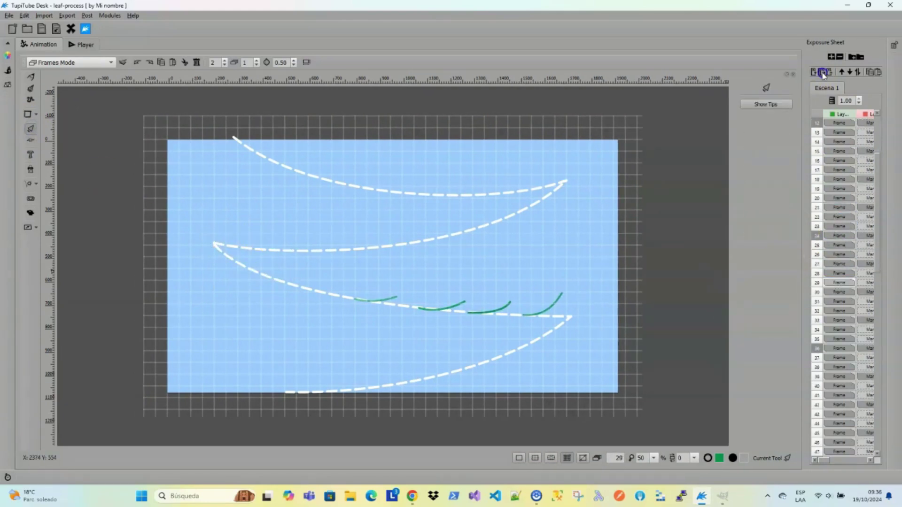
{"action": "key", "text": "Down"}
{"action": "key", "text": "n"}
{"action": "left_click", "coordinate": [533, 298]}
{"action": "key", "text": "Down"}
{"action": "key", "text": "Down"}
Step: Curl the frame-32 leaf's end upward at the path's bend
{"action": "left_click", "coordinate": [90, 137]}
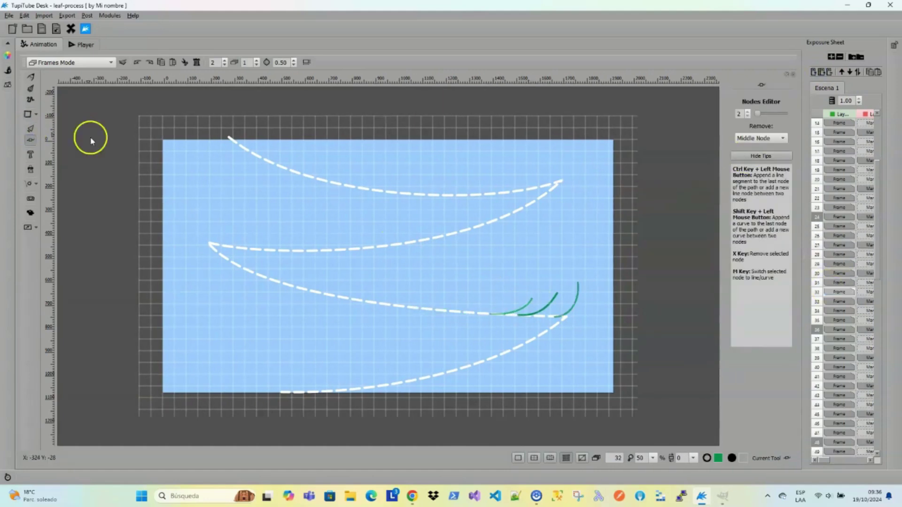
{"action": "left_click", "coordinate": [544, 303]}
{"action": "left_click_drag", "start_coordinate": [570, 306], "coordinate": [554, 318]}
{"action": "left_click", "coordinate": [840, 292]}
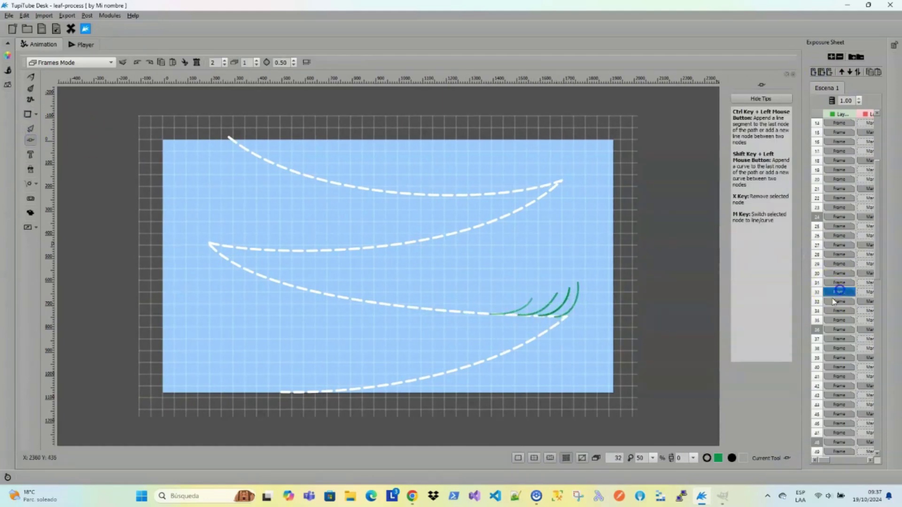
Step: Refine the leaves on frames 35–40 at the path's bottom and play the scene preview
{"action": "left_click", "coordinate": [835, 301]}
{"action": "left_click", "coordinate": [31, 128]}
{"action": "left_click", "coordinate": [31, 140]}
{"action": "left_click", "coordinate": [832, 312]}
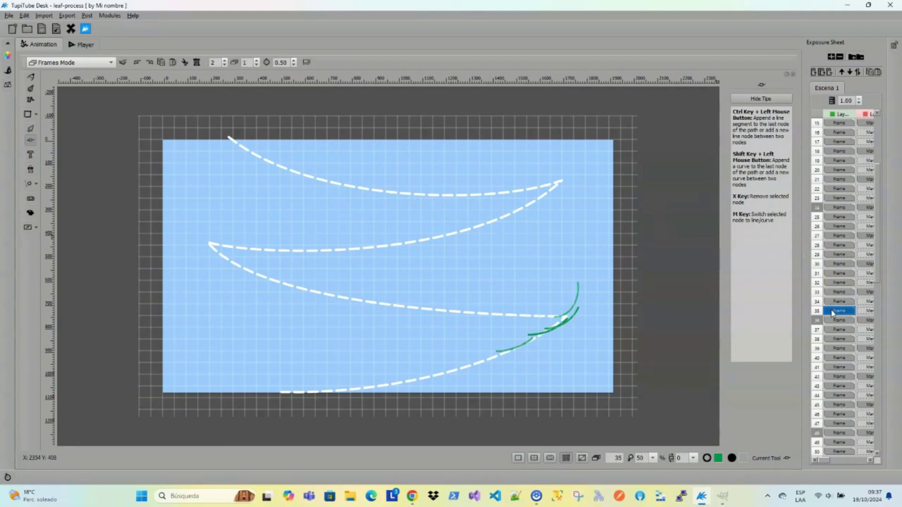
{"action": "key", "text": "Down"}
{"action": "left_click", "coordinate": [839, 336]}
{"action": "key", "text": "Down"}
{"action": "key", "text": "Down"}
{"action": "key", "text": "o"}
{"action": "left_click", "coordinate": [331, 393]}
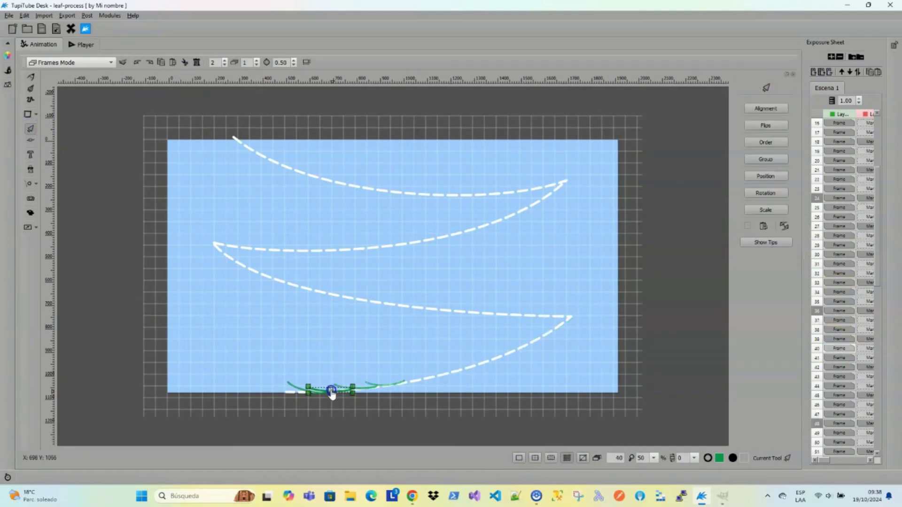
{"action": "key", "text": "ctrl+2"}
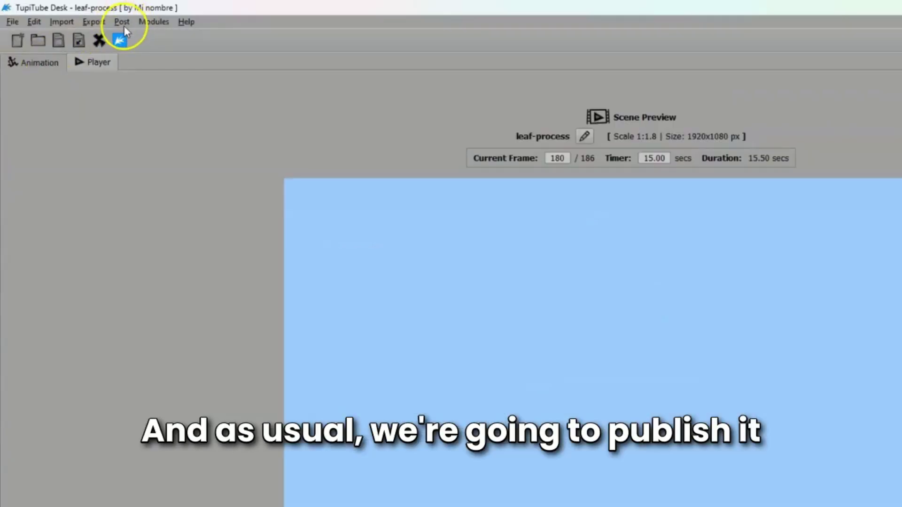
Step: Start posting the whole animation with Escena 1 selected as the scene
{"action": "left_click", "coordinate": [122, 22]}
{"action": "left_click", "coordinate": [154, 37]}
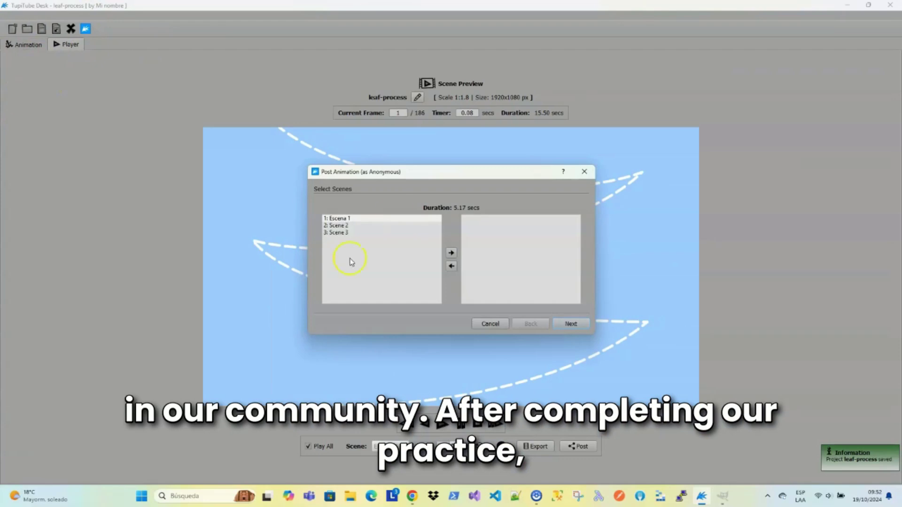
{"action": "left_click", "coordinate": [368, 233]}
{"action": "key", "text": "Return"}
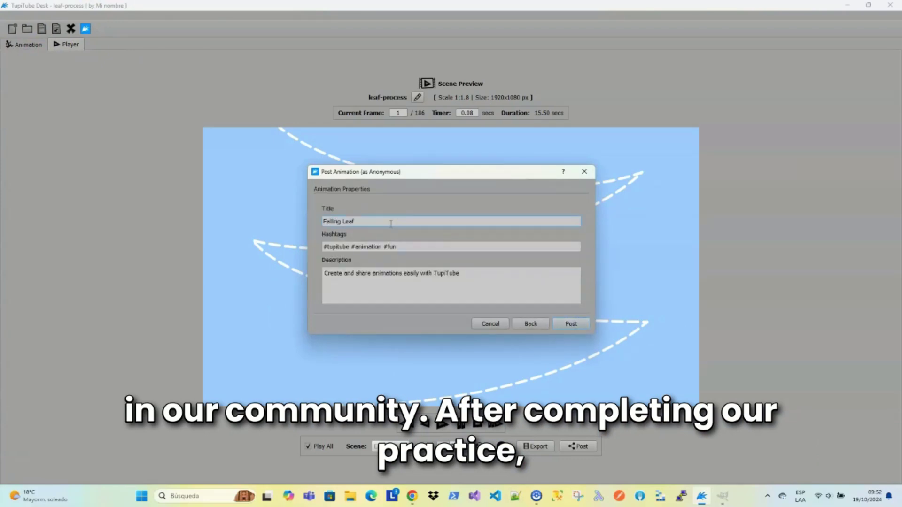
Step: Replace the description with 'My first ani' and upload 'Falling Leaf' to the community
{"action": "key", "text": "Tab"}
{"action": "key", "text": "Tab"}
{"action": "type", "text": "My first ani"}
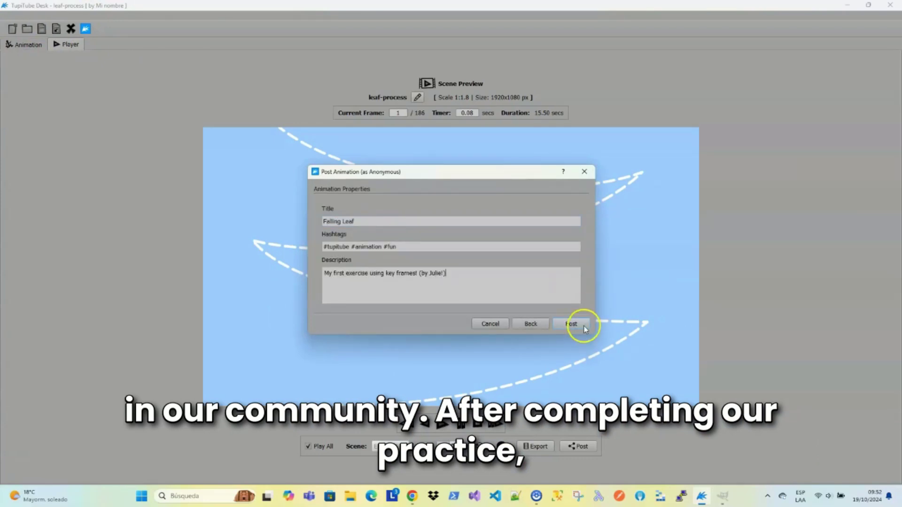
{"action": "left_click", "coordinate": [582, 326]}
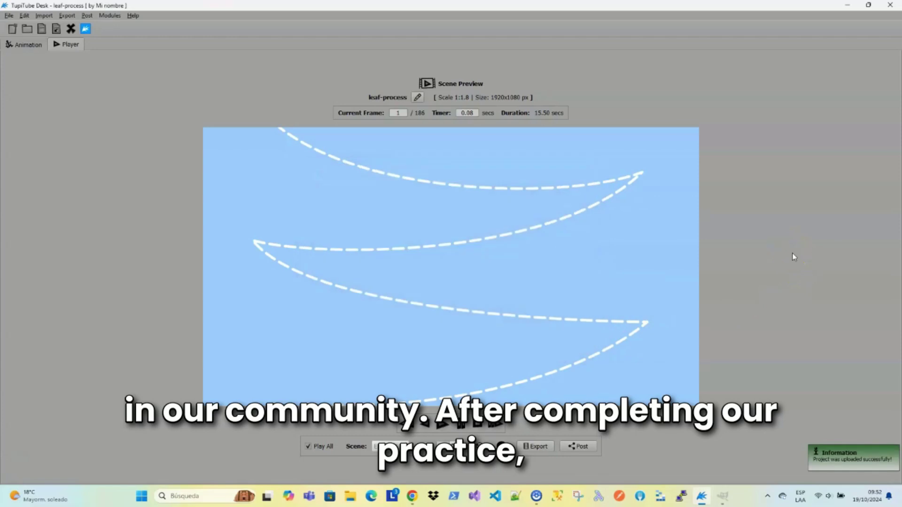